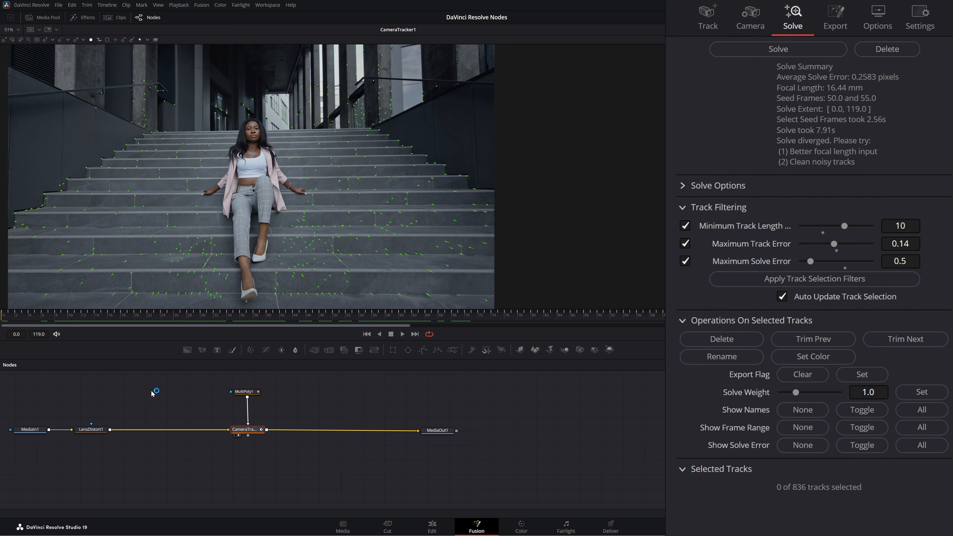
drag(153, 392, 235, 399)
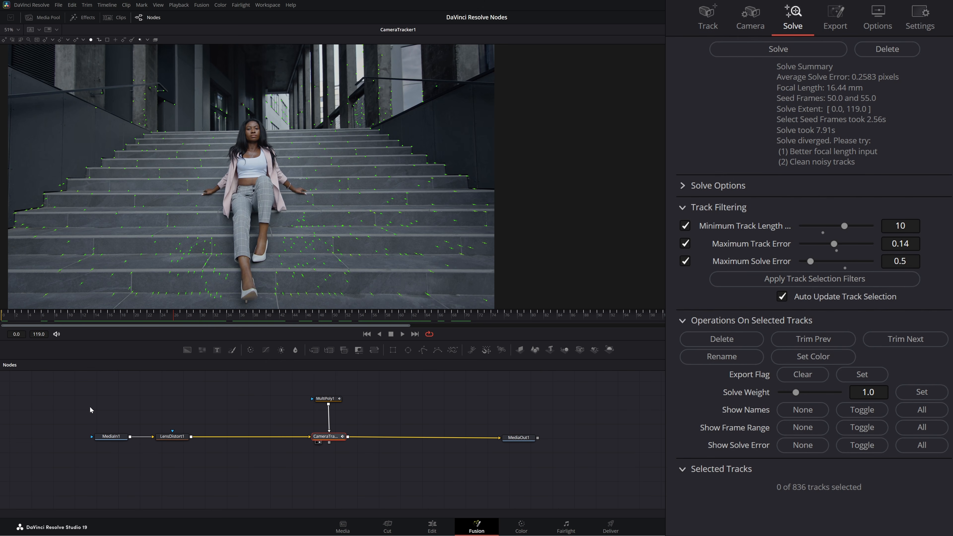
drag(354, 381, 302, 381)
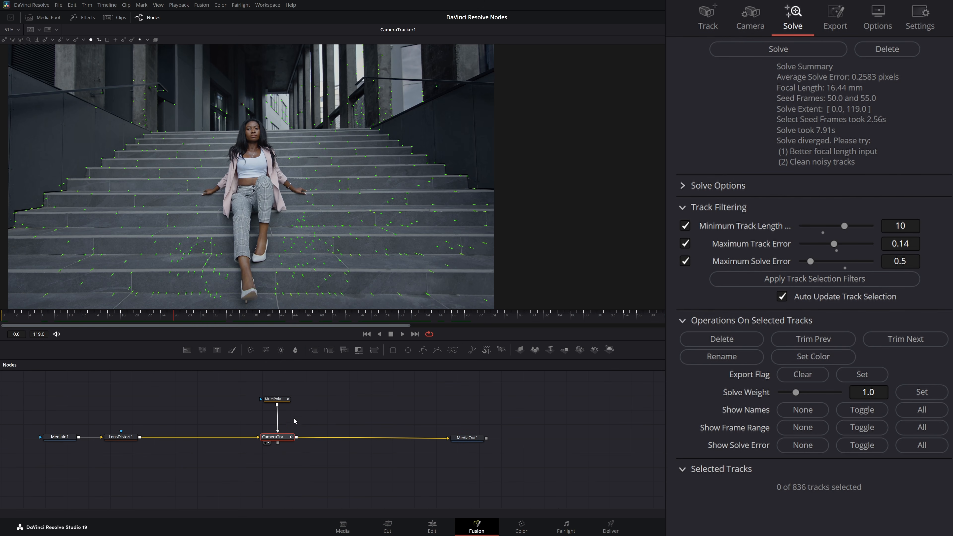
drag(327, 416, 332, 409)
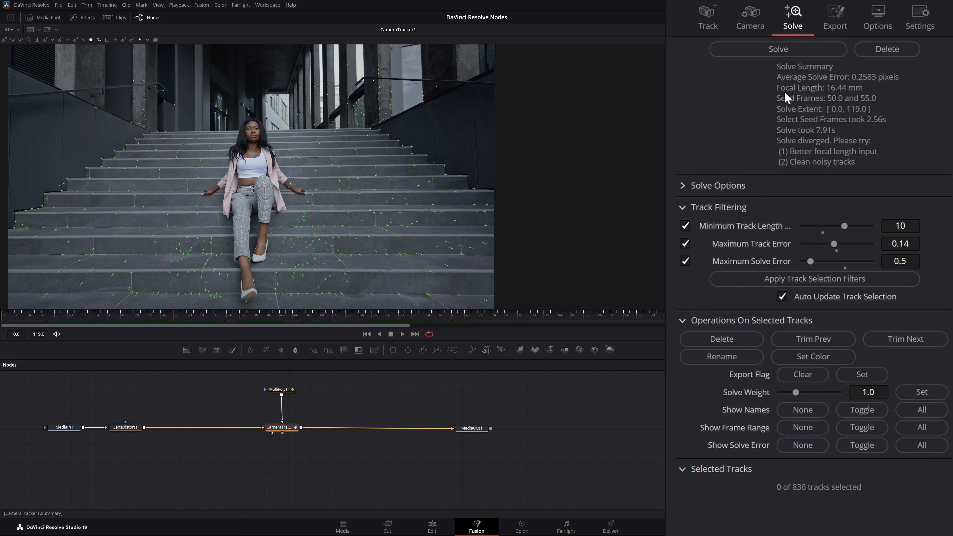
Compare the camera tracker's solve summary with its export settings, trying out Auto Update Export After Solves
click(841, 22)
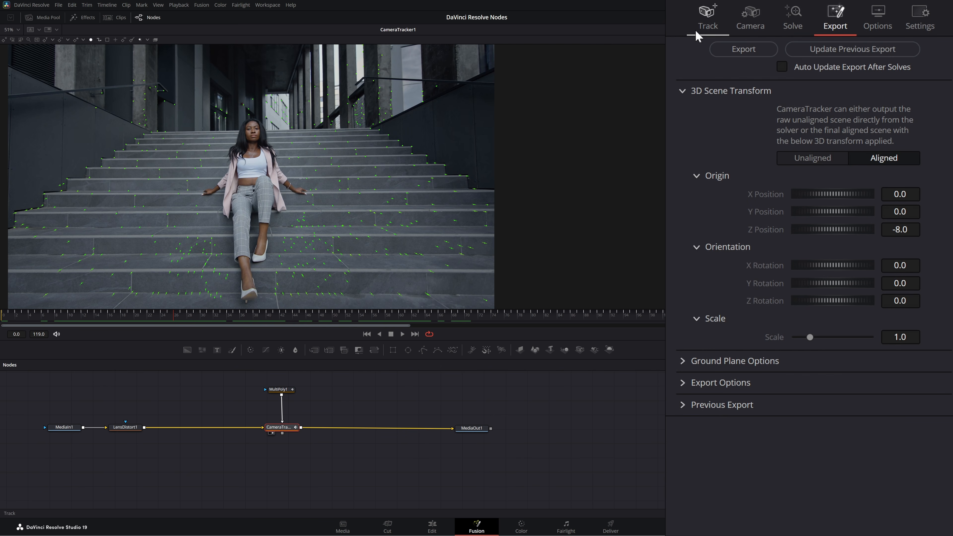
click(799, 17)
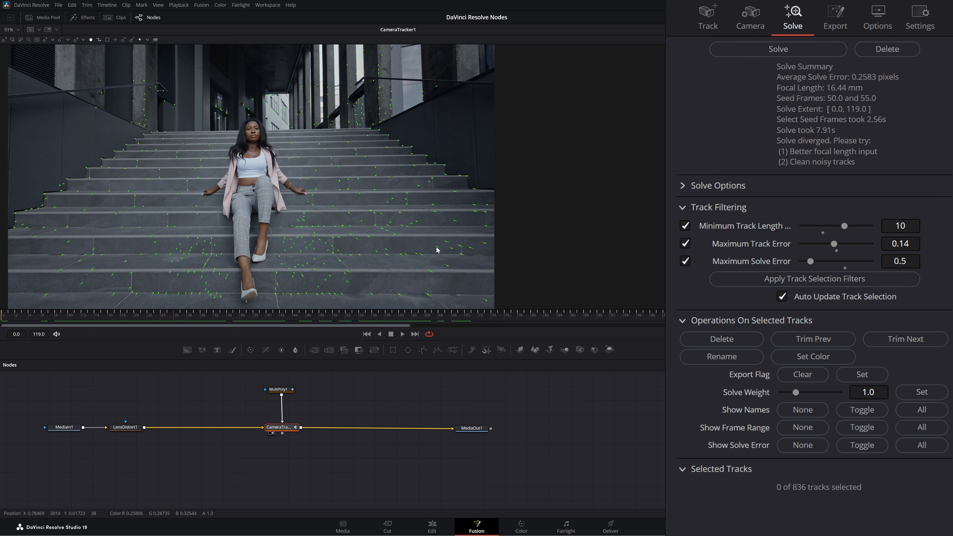
click(842, 19)
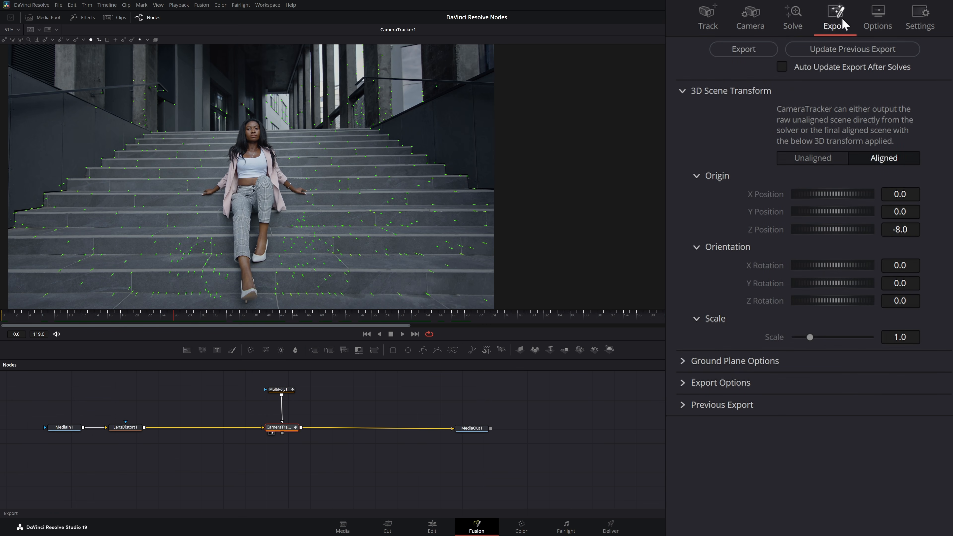
click(861, 56)
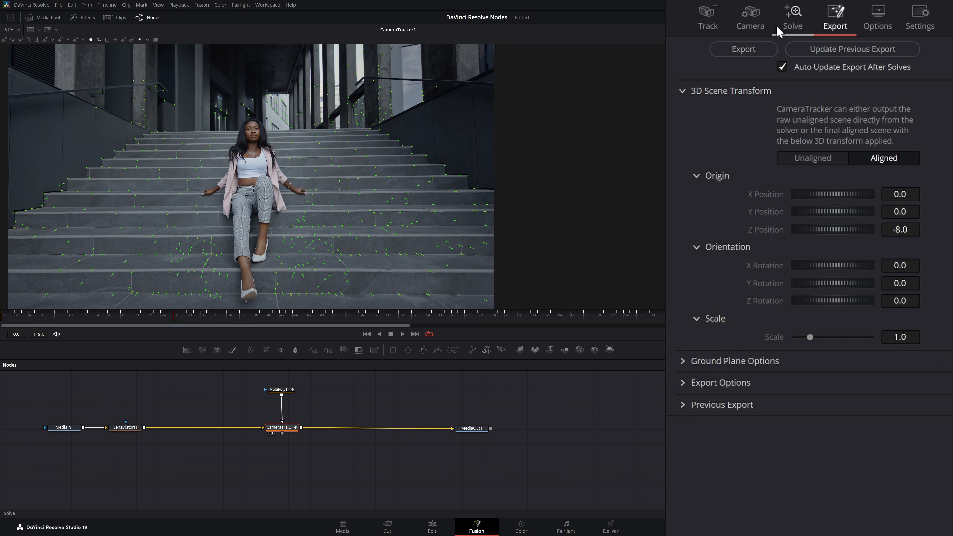
click(793, 21)
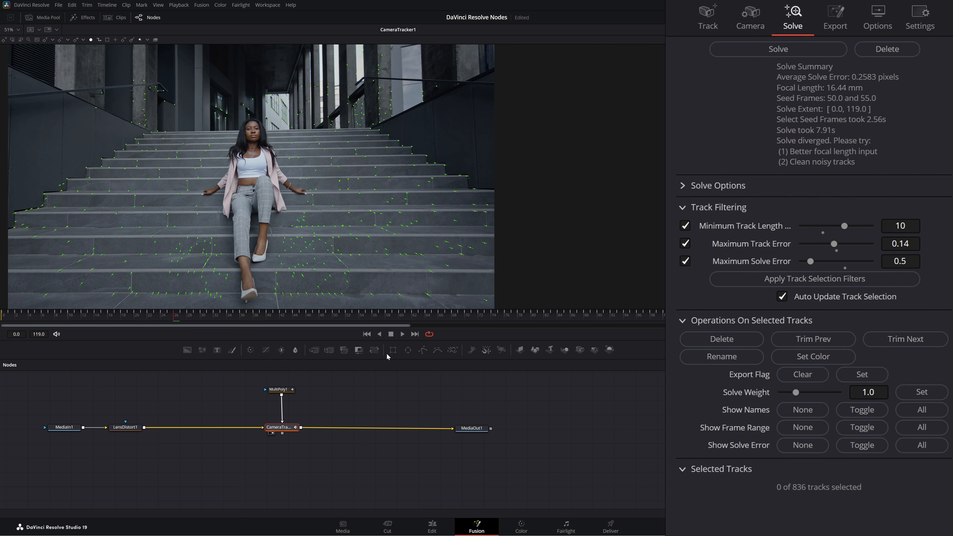
click(835, 19)
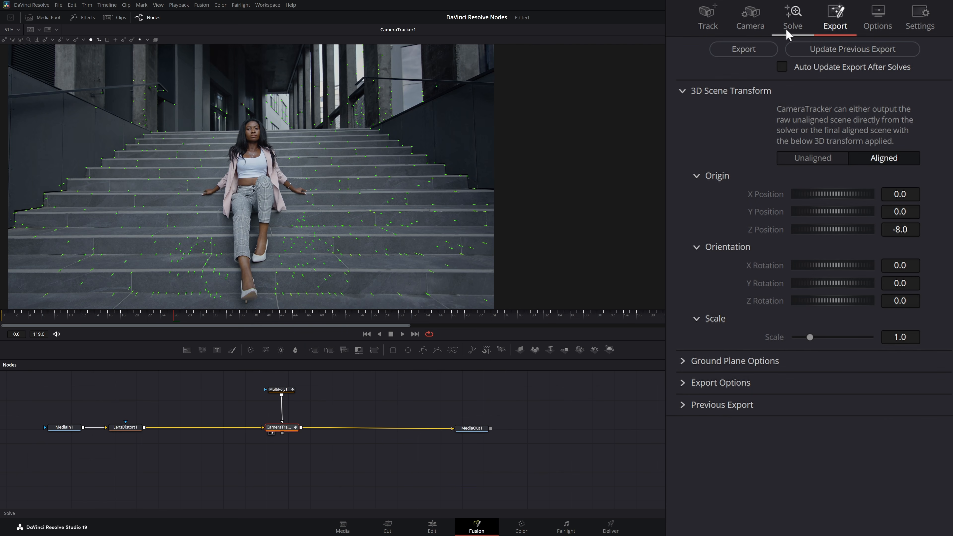
In the tracker's export options, try Animate Point Cloud as the animation mode and return it to Animate Camera
click(684, 92)
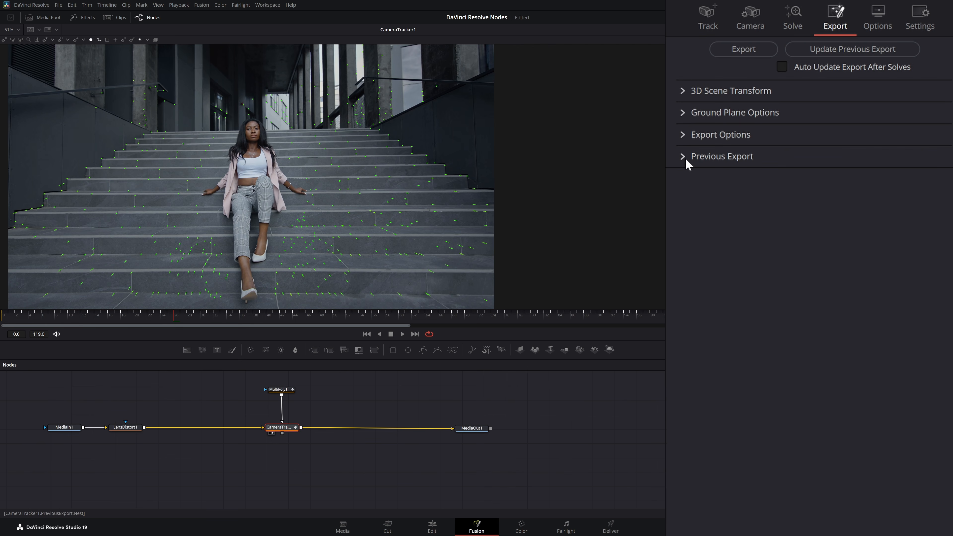
click(682, 138)
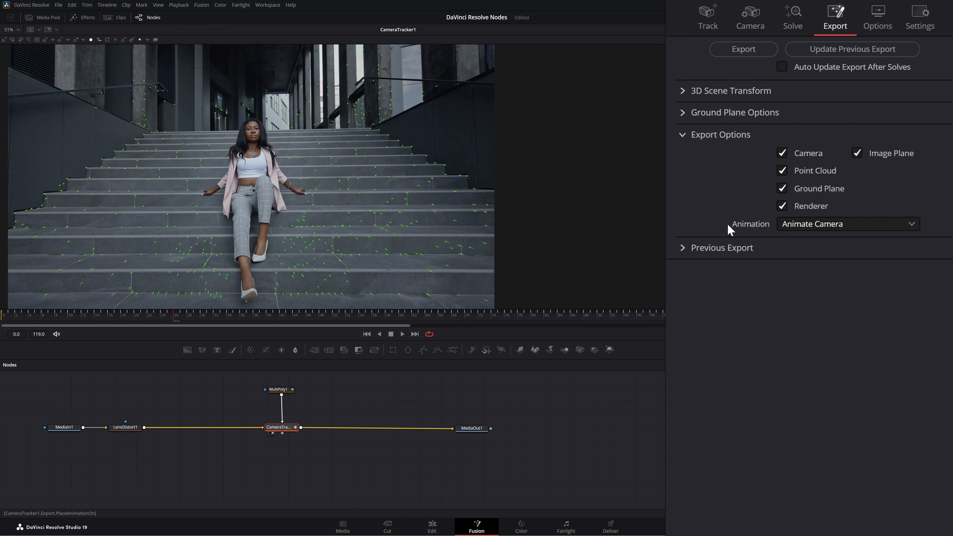
click(808, 229)
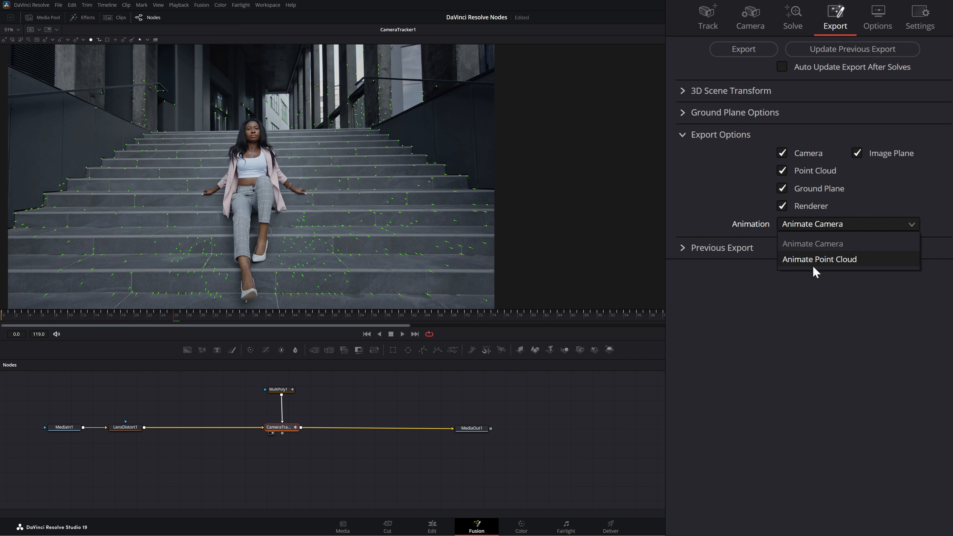
click(805, 242)
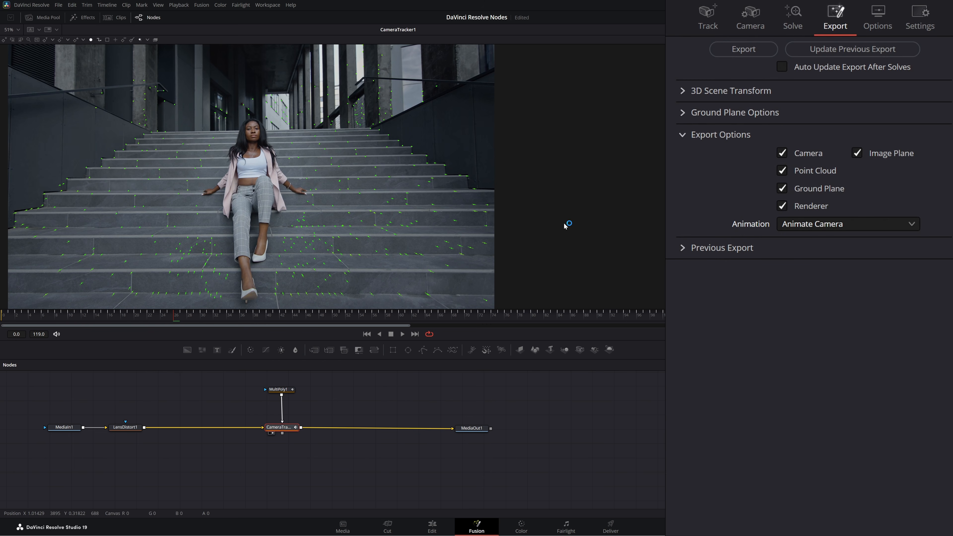
click(792, 224)
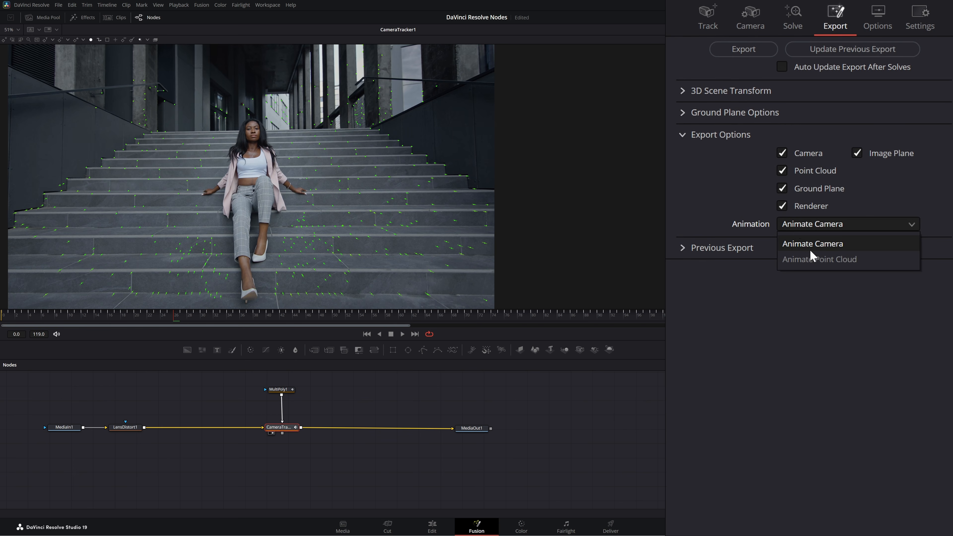
click(806, 260)
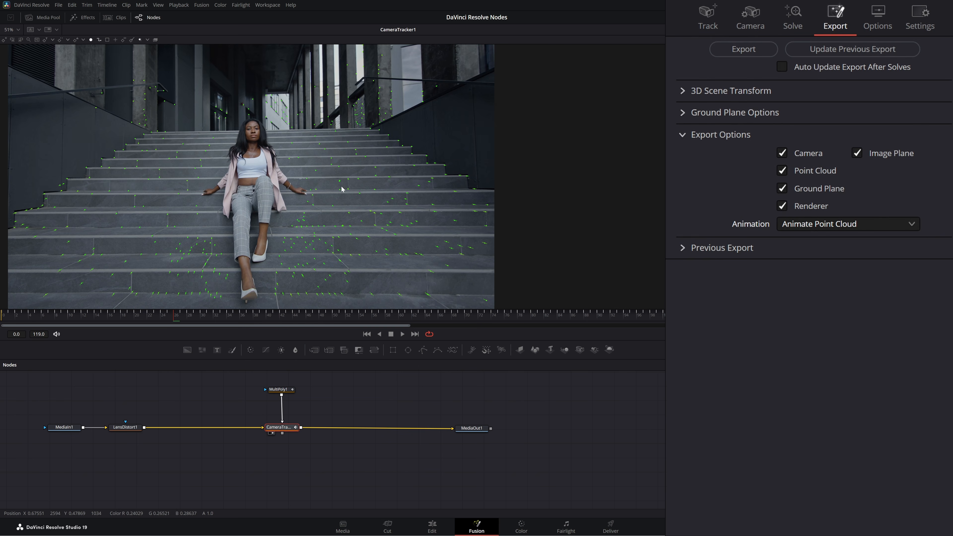
click(827, 225)
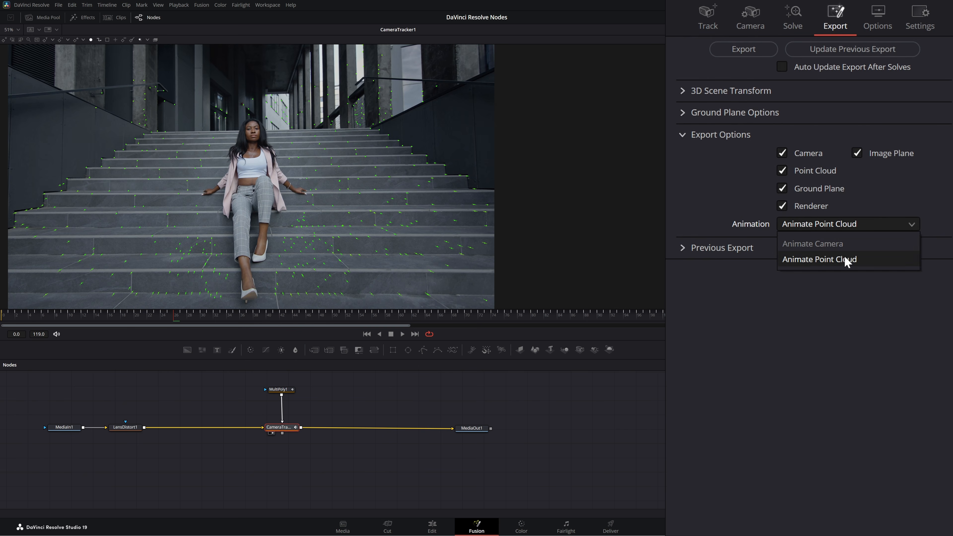
click(826, 245)
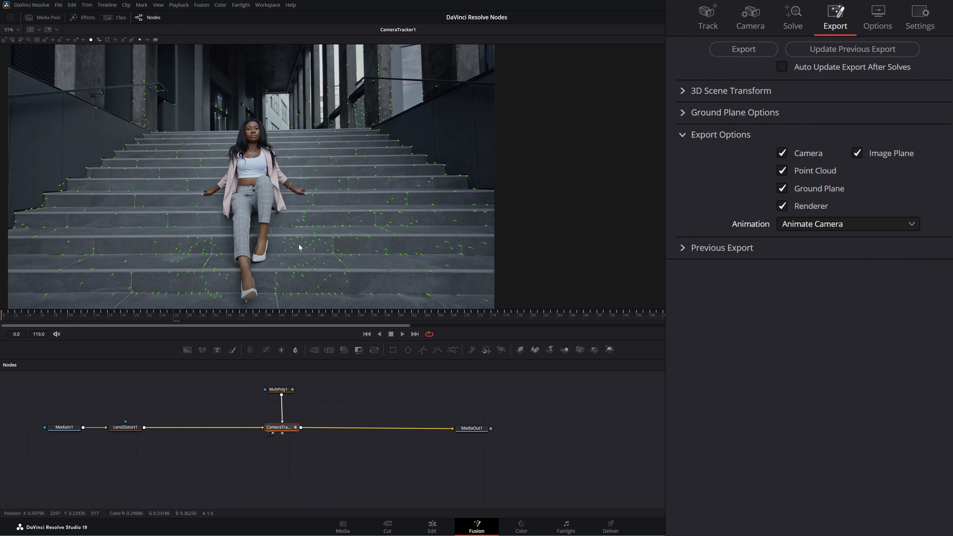
Examine the camera tracker's previous export fields, ground plane options and 3D scene transform settings
click(682, 136)
click(683, 157)
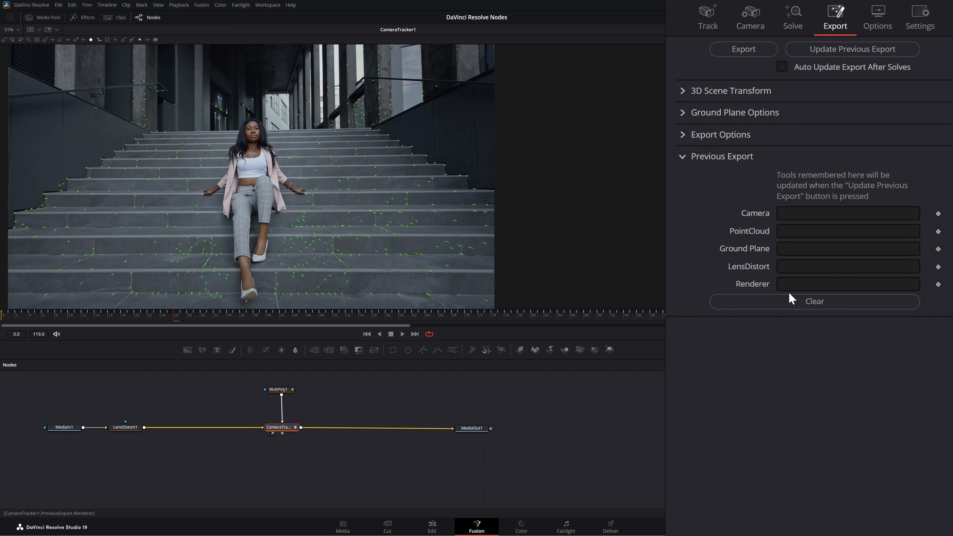
click(734, 50)
click(865, 59)
click(685, 156)
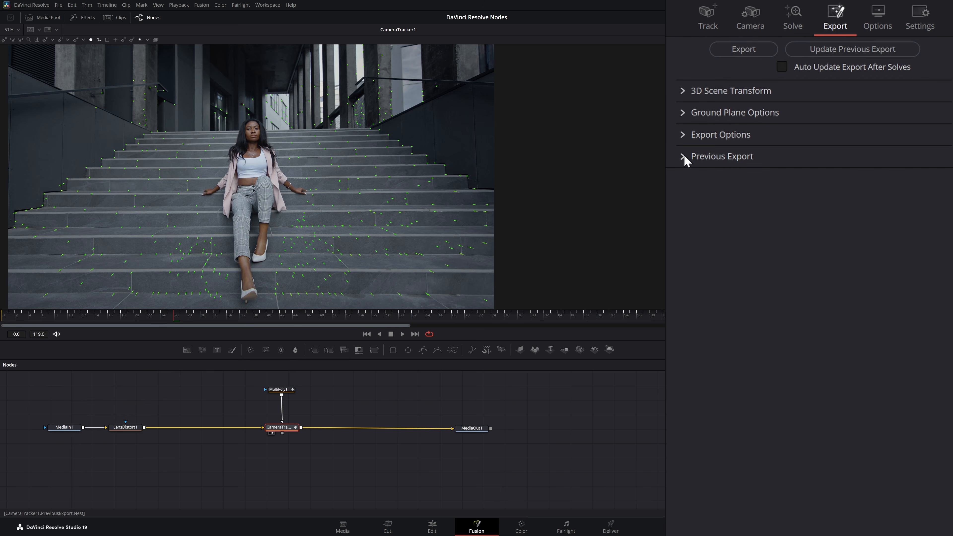
click(761, 114)
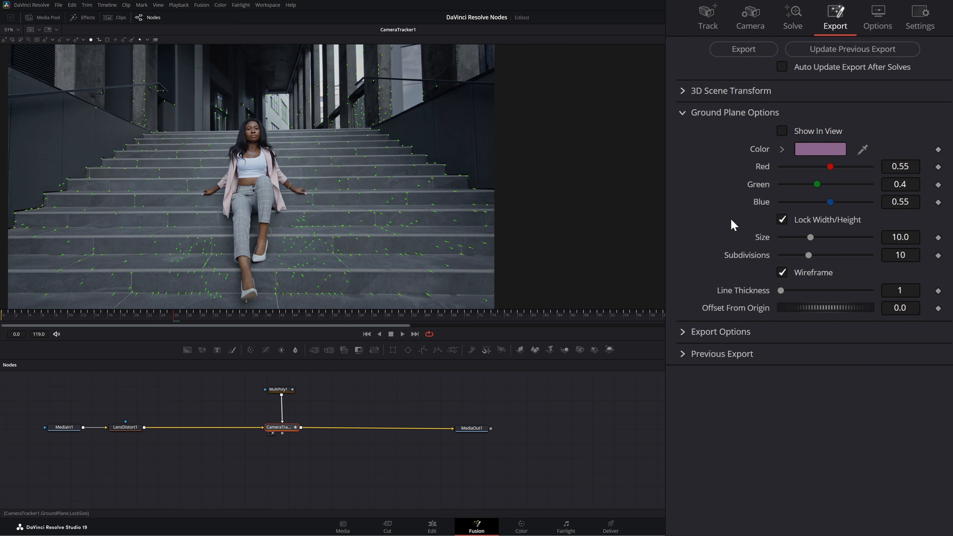
click(685, 113)
click(681, 91)
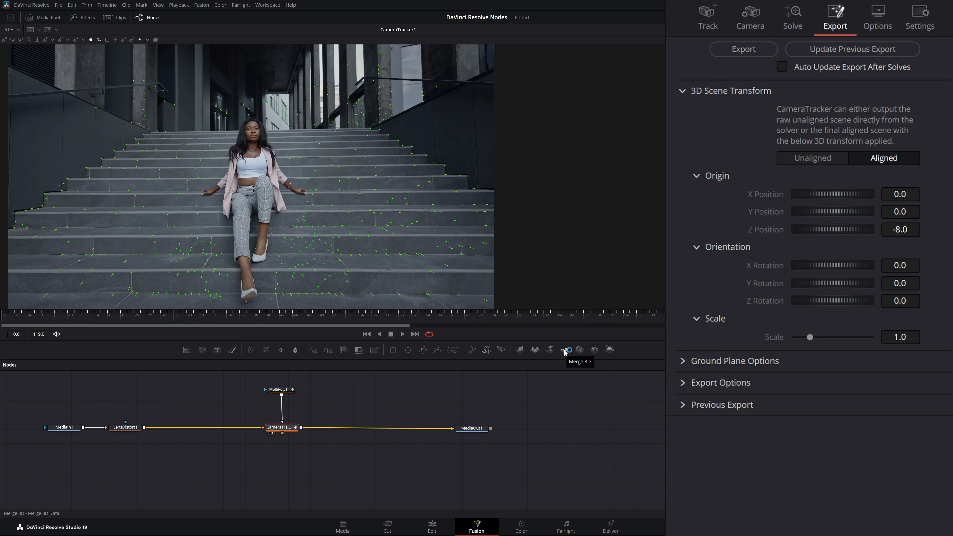
Add a Merge 3D node below the camera tracker, feed it the tracker's 3D scene output and show it in the viewer
drag(565, 353, 289, 464)
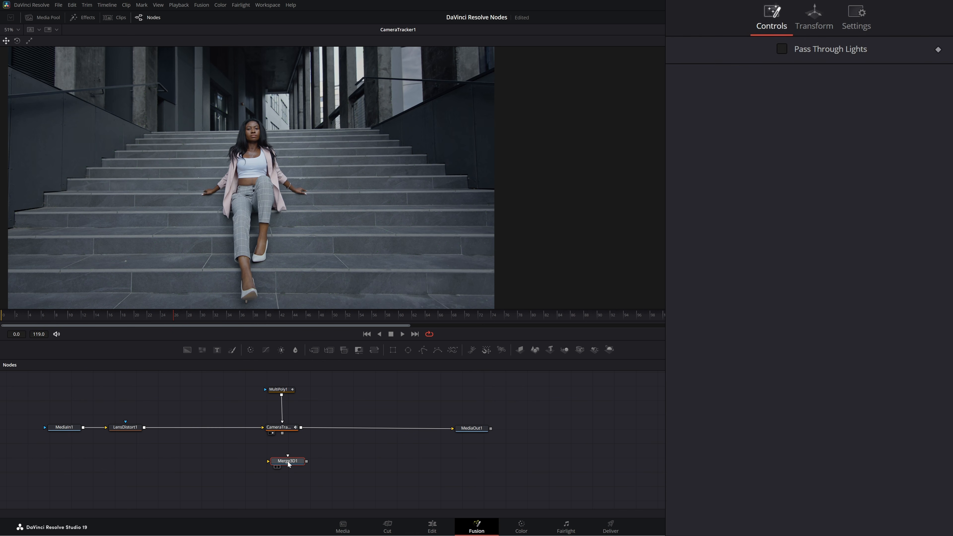
drag(245, 447, 334, 483)
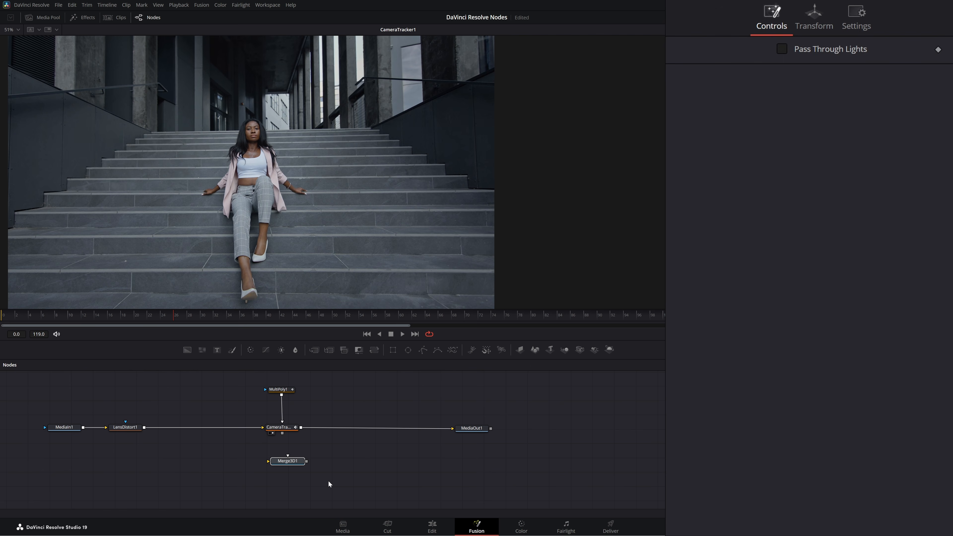
drag(290, 464, 286, 465)
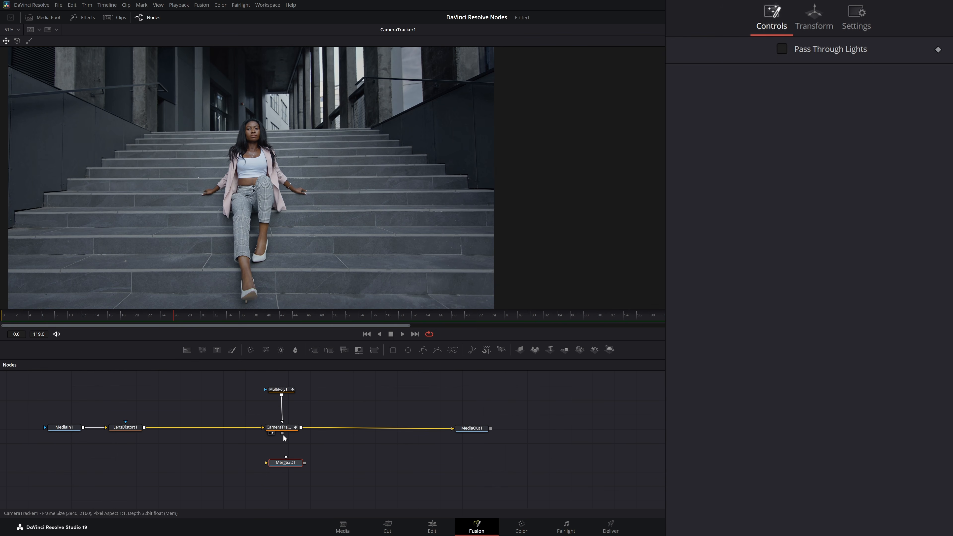
drag(282, 433, 283, 275)
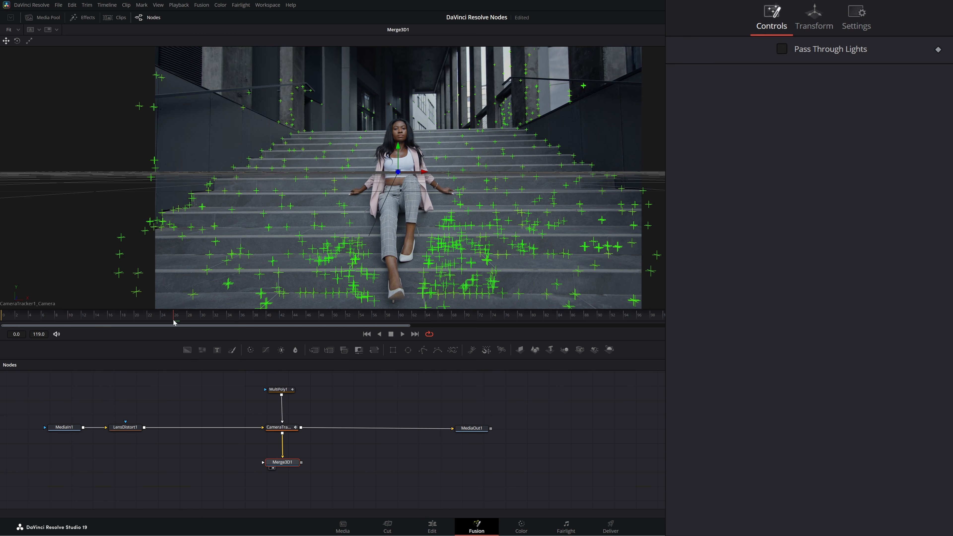
Scrub the merged 3D scene through the tracked camera and inspect its point cloud and camera from the Perspective view
drag(221, 325, 3, 328)
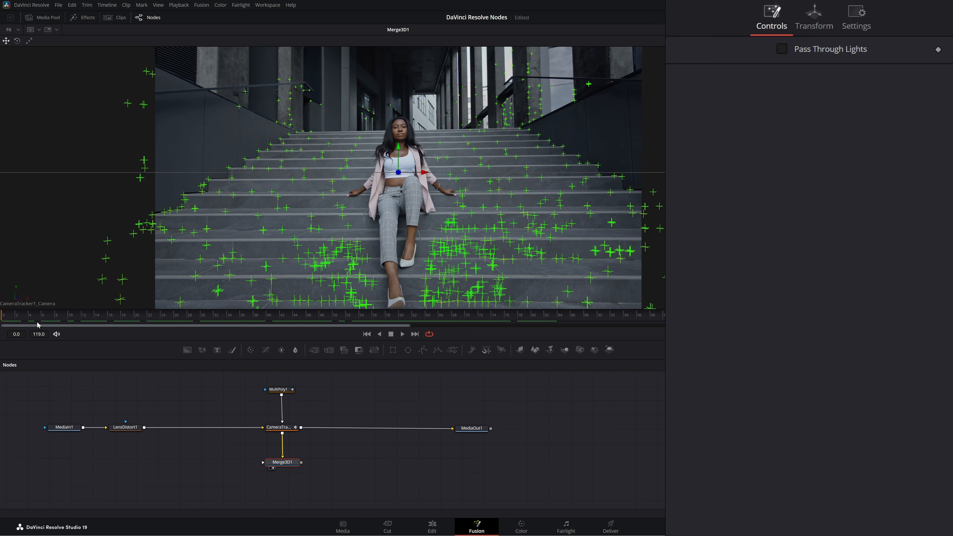
right_click(259, 195)
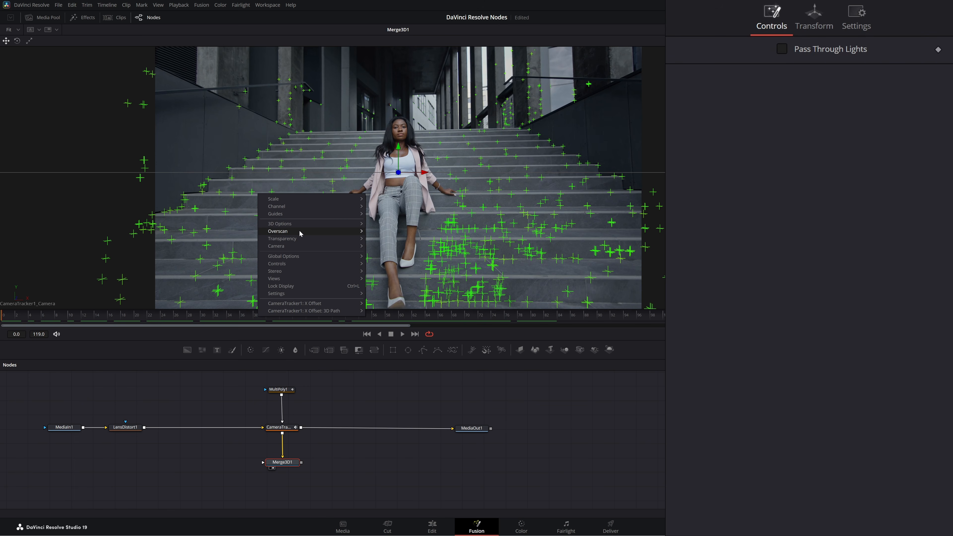
mouse_move(304, 247)
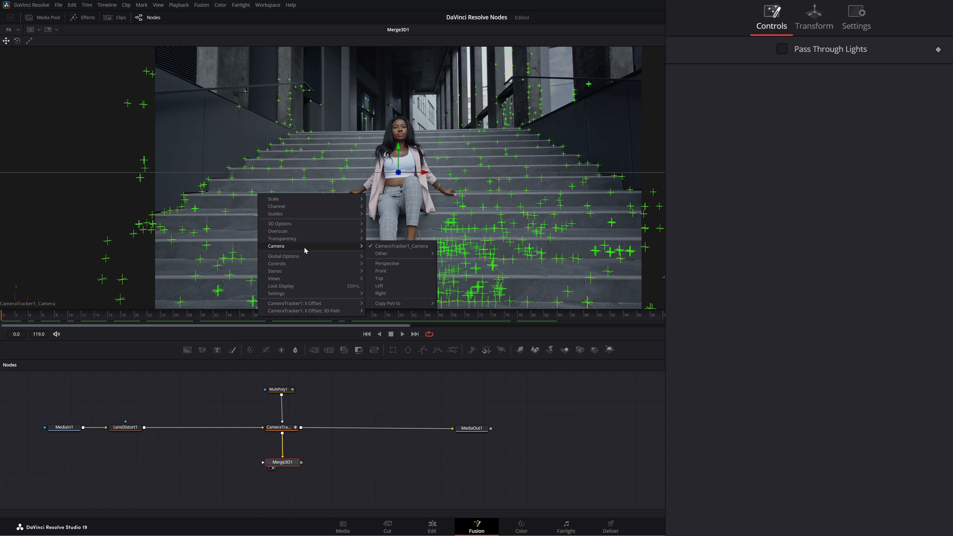
click(395, 264)
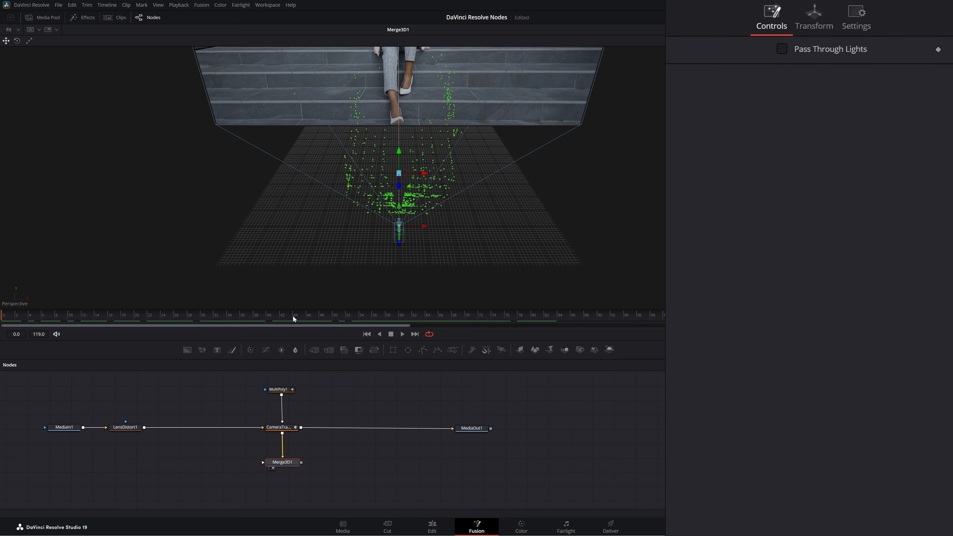
mouse_move(10, 326)
mouse_down()
mouse_move(325, 322)
mouse_move(1, 322)
mouse_up()
Check the merged scene from the Front view, return to CameraTracker1_Camera and scrub forward to about frame 50
right_click(312, 204)
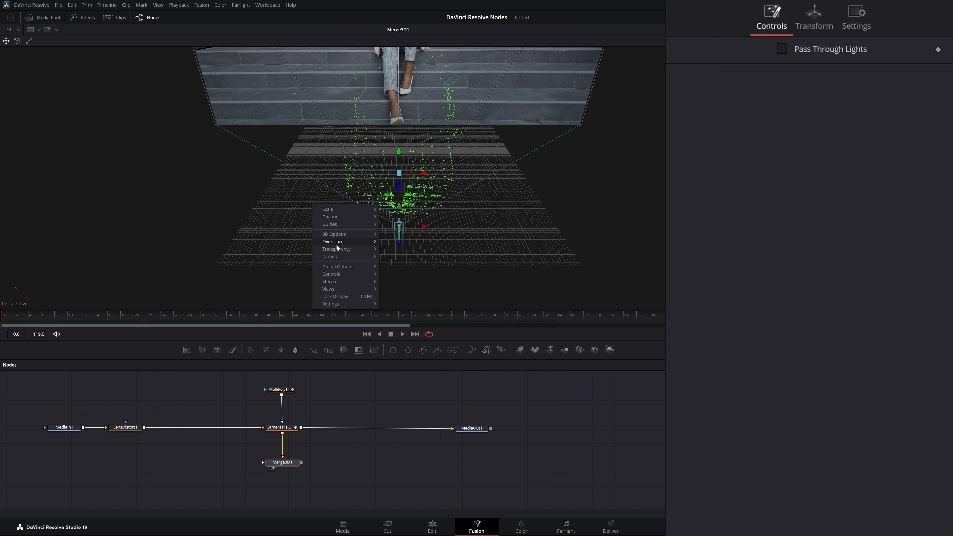
mouse_move(344, 258)
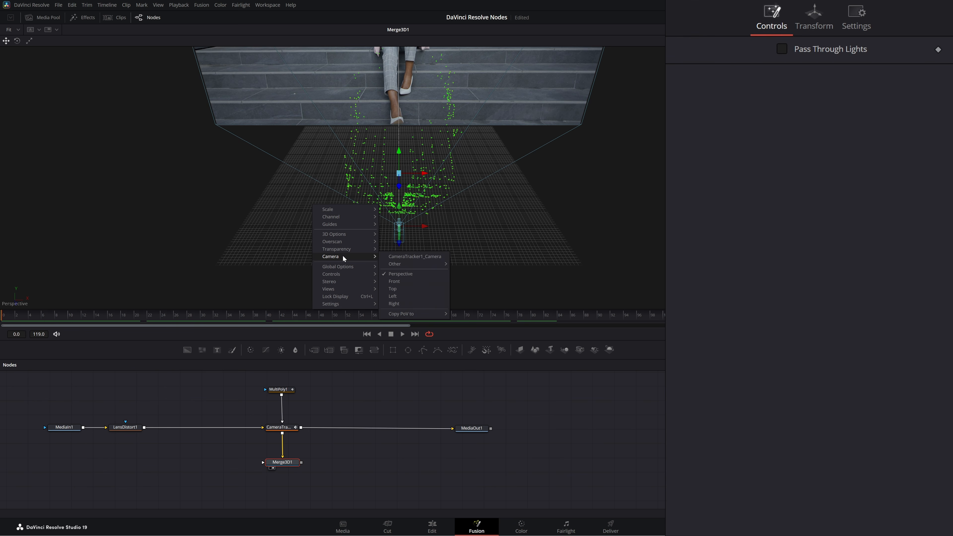
click(400, 281)
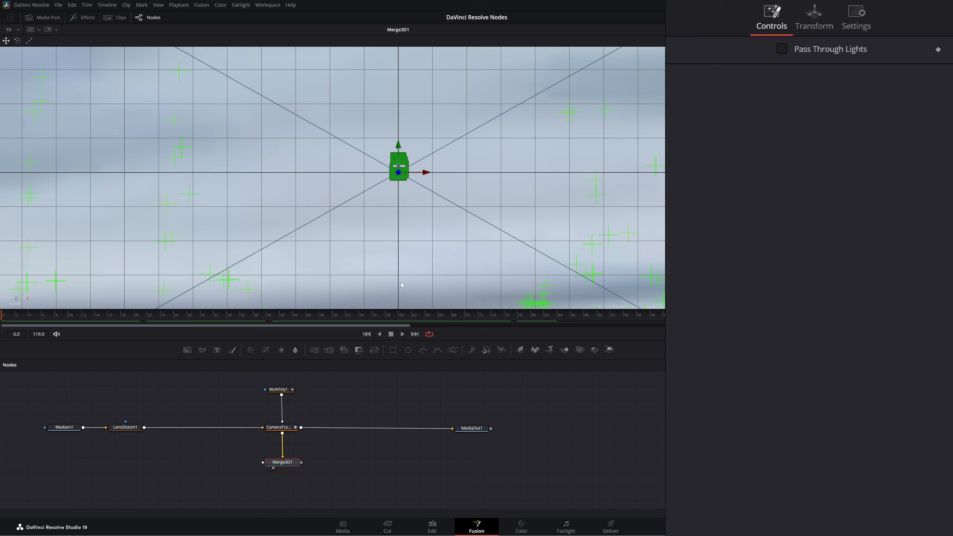
right_click(256, 239)
mouse_move(285, 288)
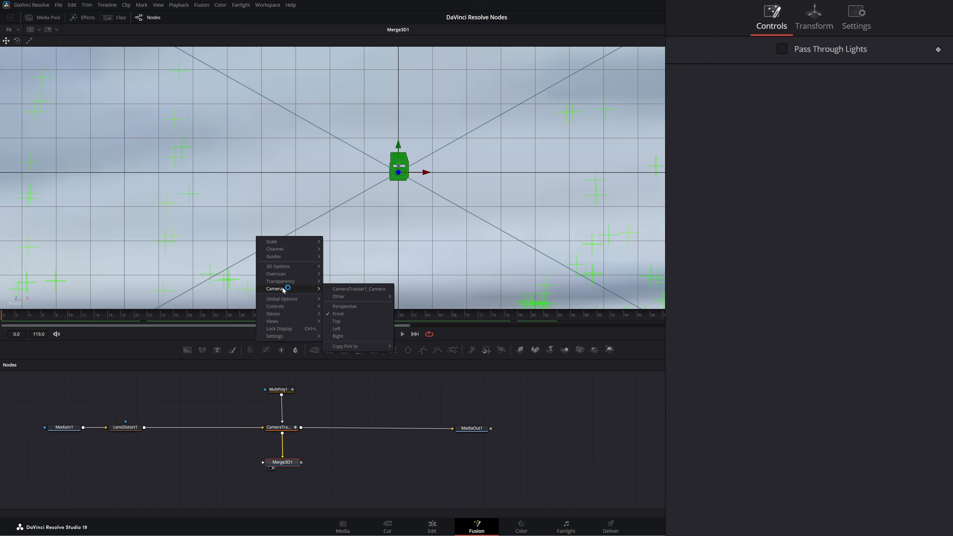
click(357, 290)
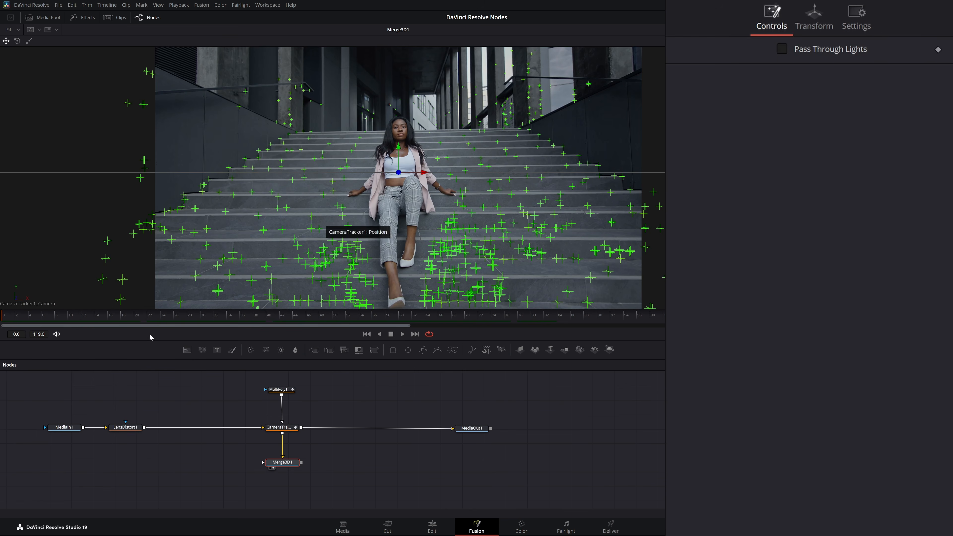
drag(33, 317, 331, 317)
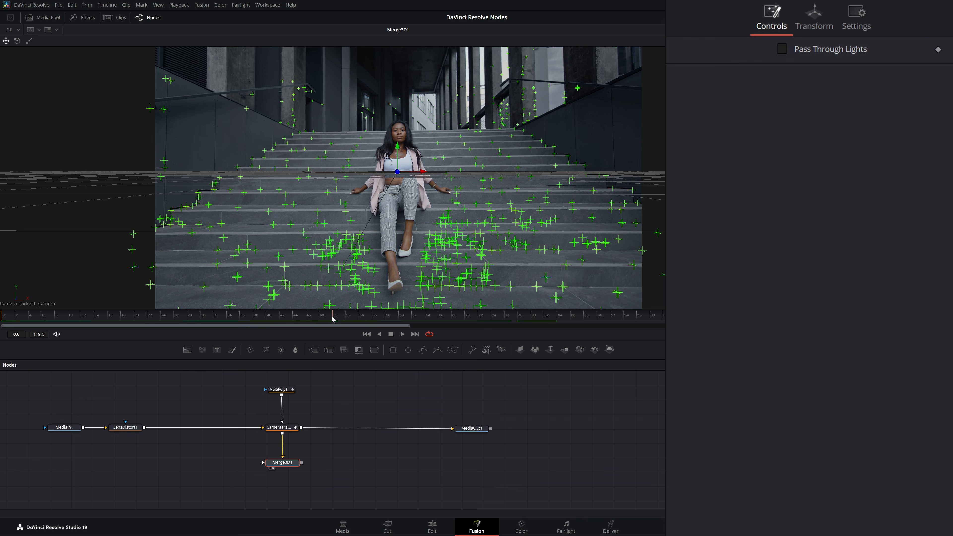
Show CameraTracker1 in the viewer, open its export settings and set the 3D scene transform to Unaligned
drag(332, 318, 396, 323)
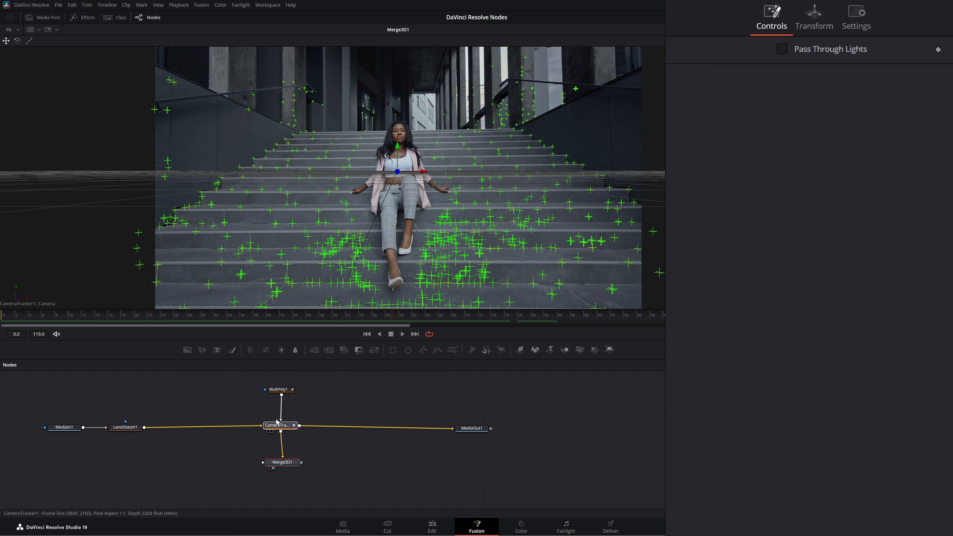
click(270, 432)
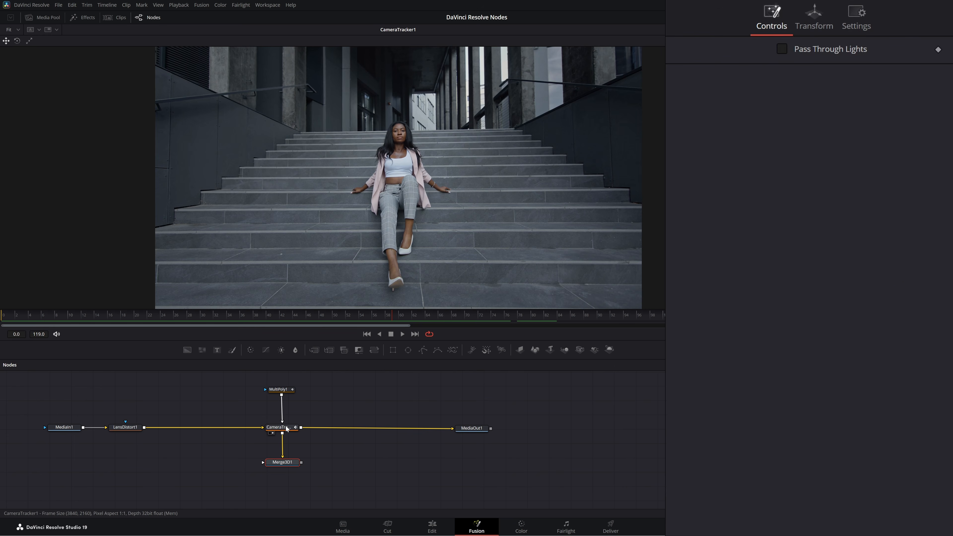
click(278, 427)
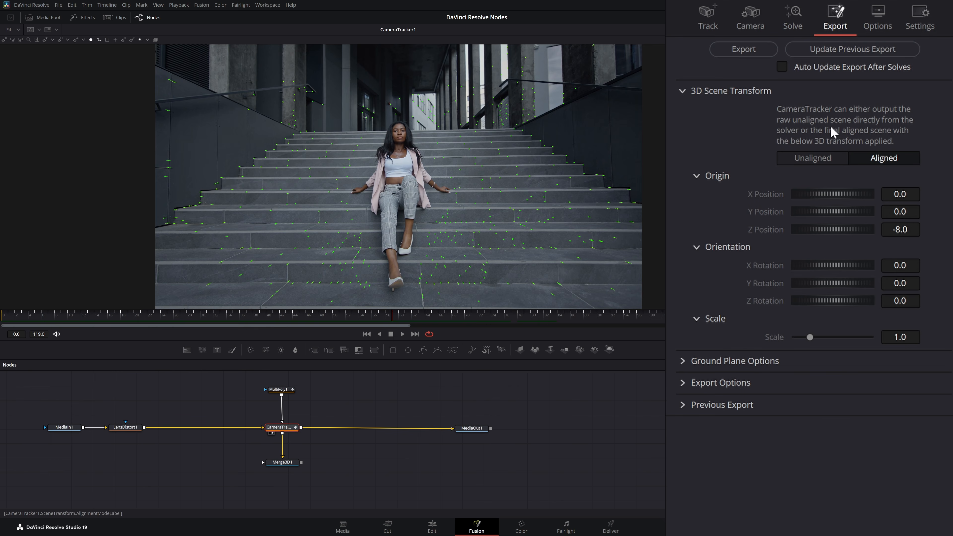
click(812, 158)
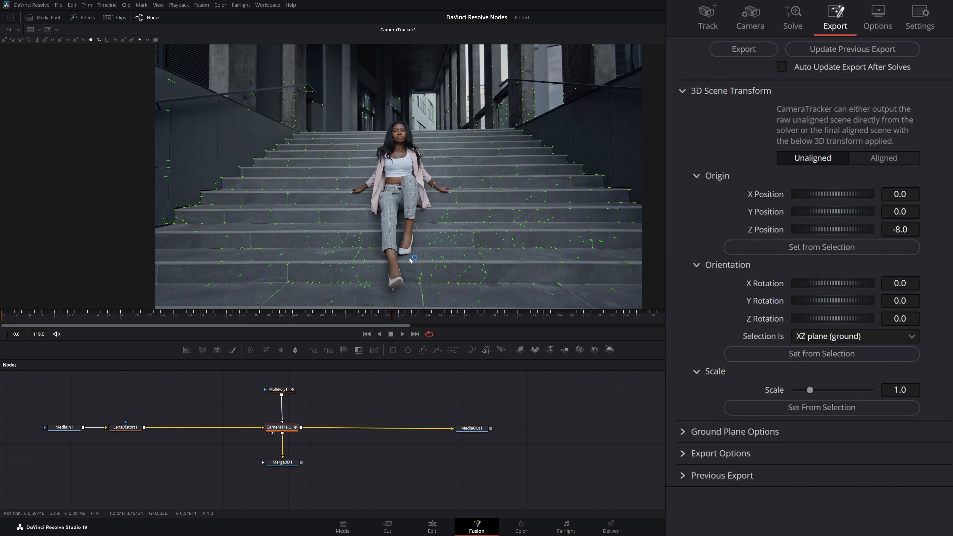
Return to the clip's start, select the tracked point on the stair edge beside the woman's hand and set the scene origin from it
click(51, 318)
drag(60, 321, 669, 320)
drag(713, 320, 38, 326)
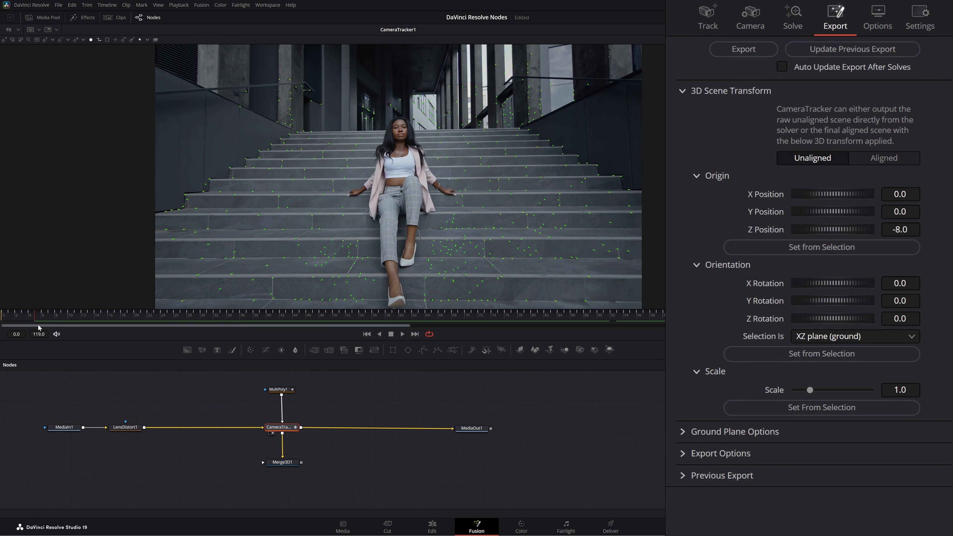
drag(496, 172, 312, 176)
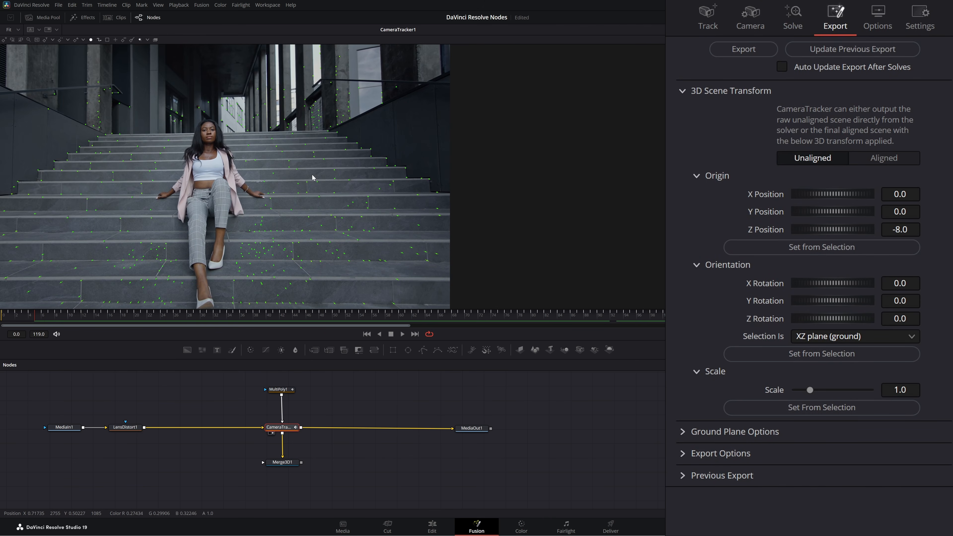
scroll(266, 216, up, 4)
scroll(265, 219, up, 3)
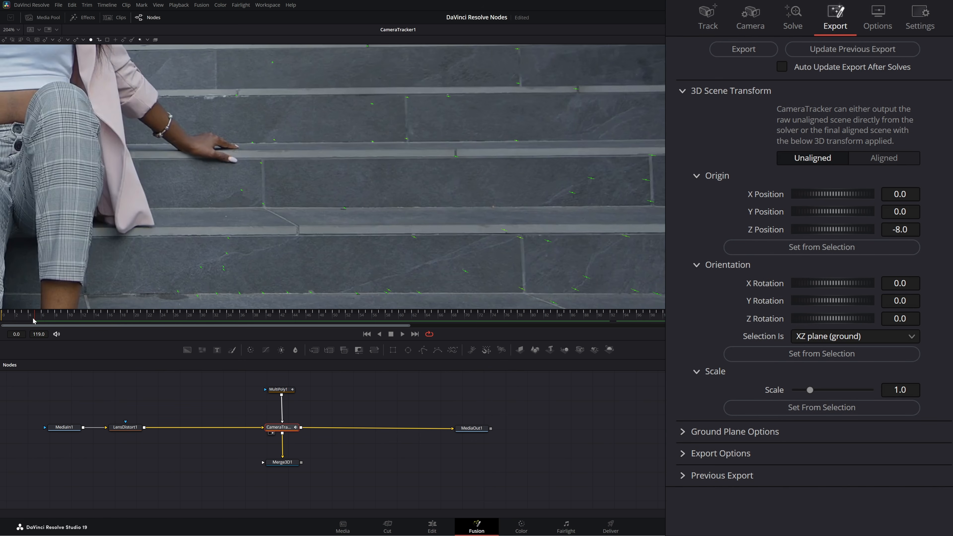
drag(33, 320, 7, 330)
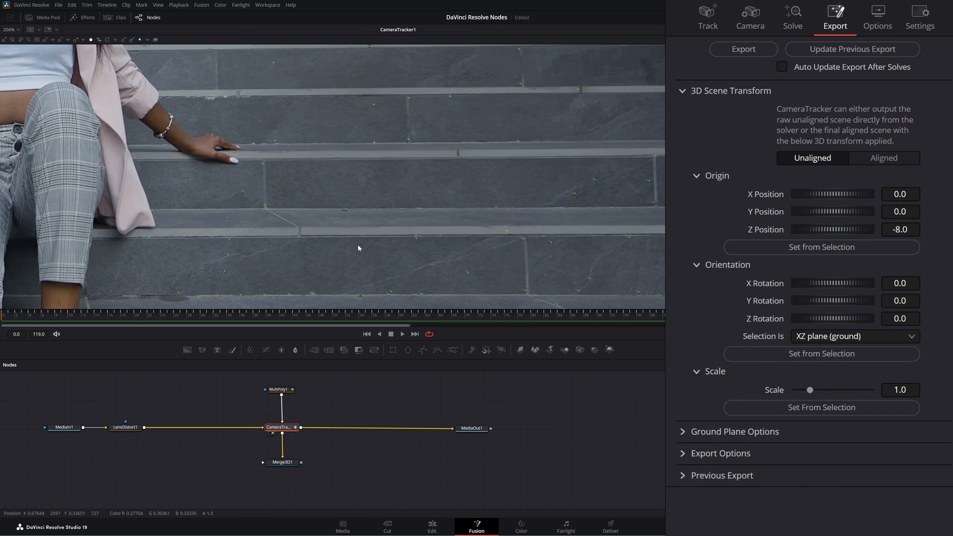
mouse_move(346, 210)
drag(356, 228, 370, 230)
click(821, 252)
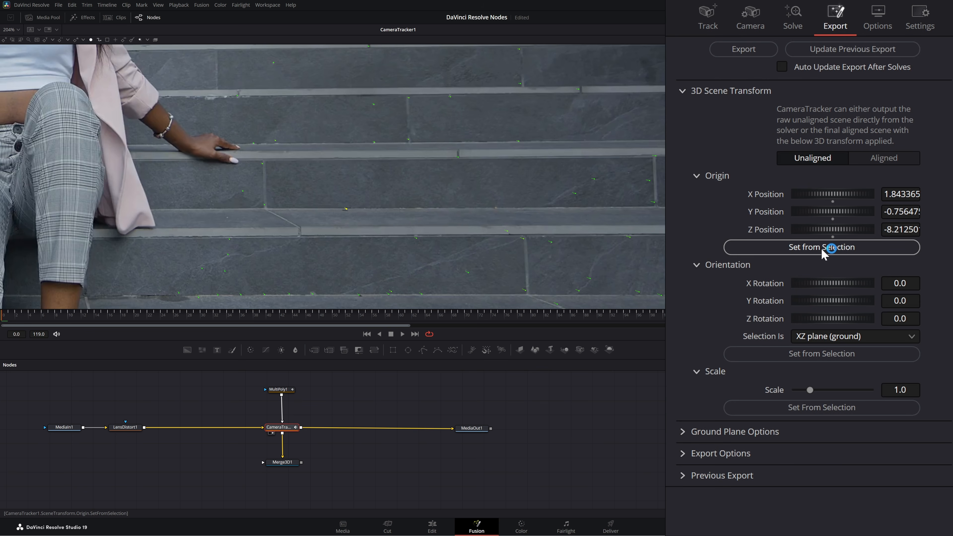
click(419, 200)
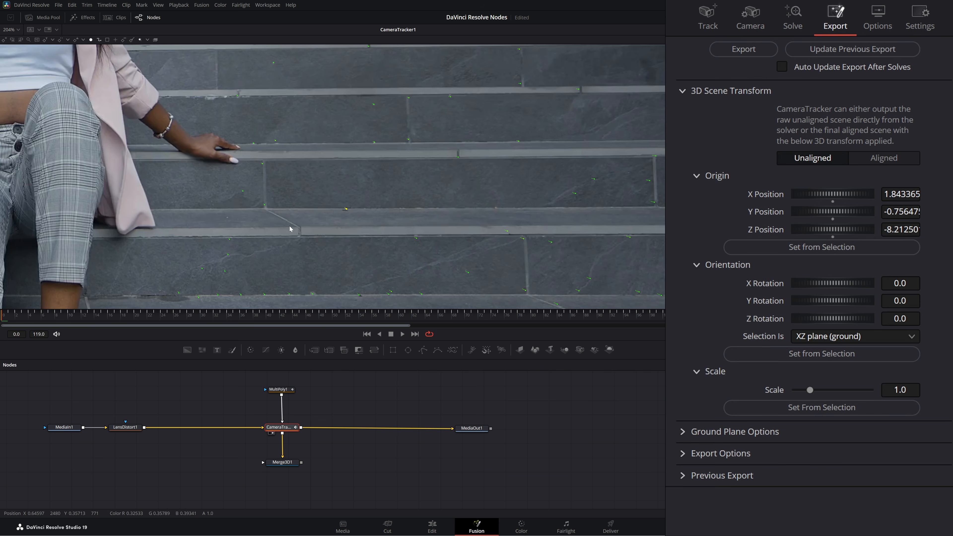
At about frame 13, select the tracked points across one lower stair and set the orientation from them as the XZ plane (ground)
scroll(290, 226, down, 5)
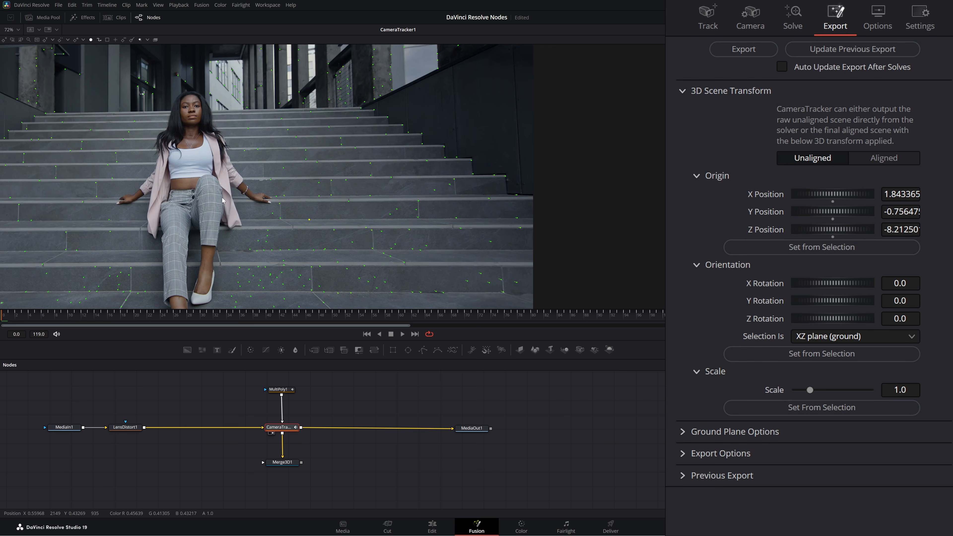
drag(209, 203, 296, 168)
scroll(296, 168, down, 1)
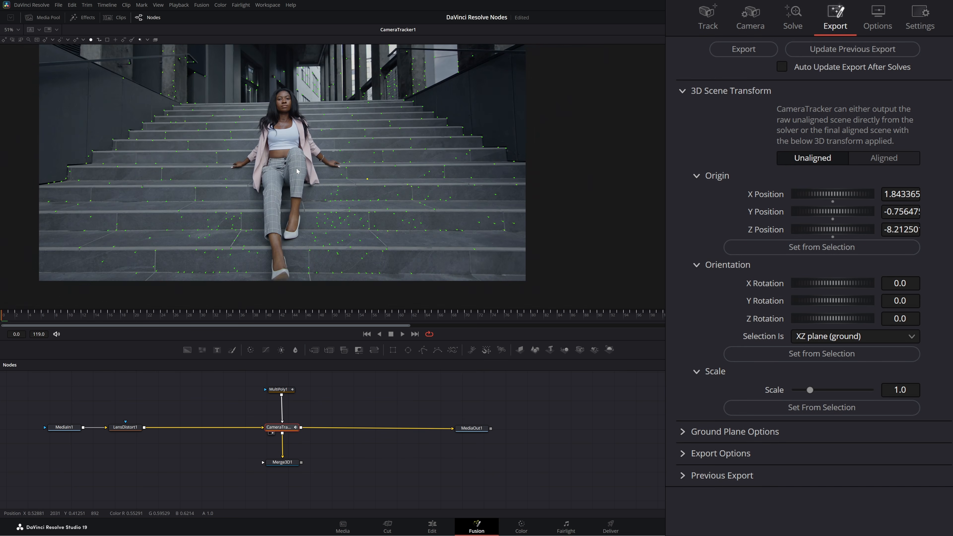
drag(189, 191, 167, 202)
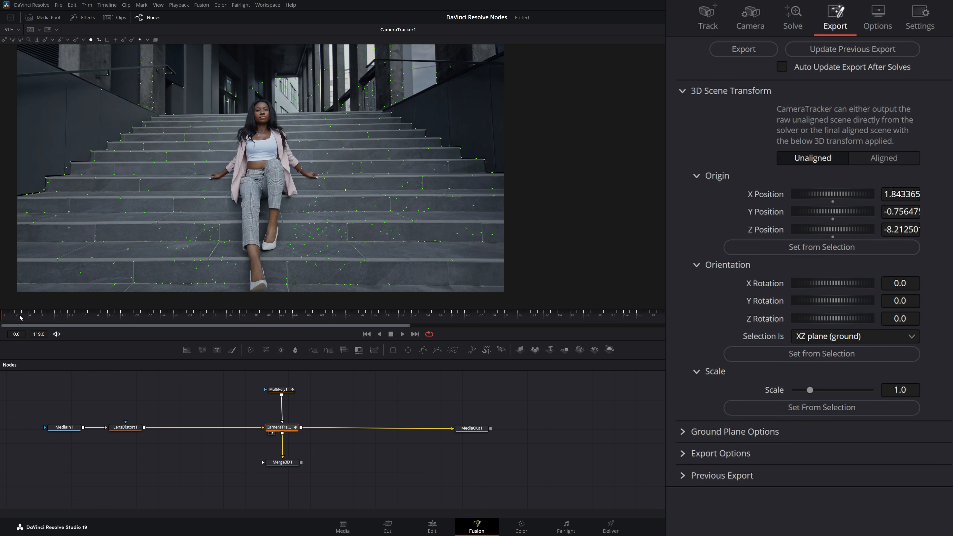
drag(21, 317, 352, 319)
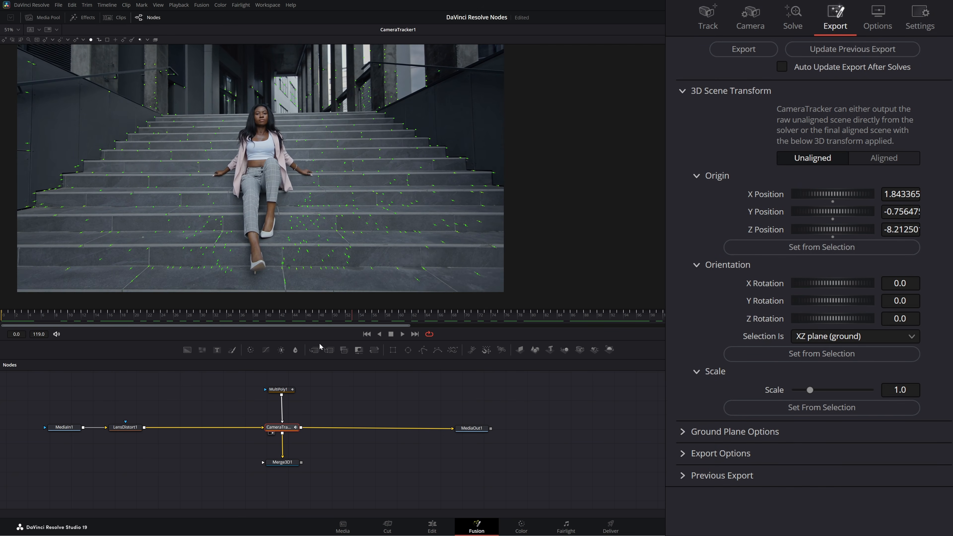
drag(320, 346, 87, 347)
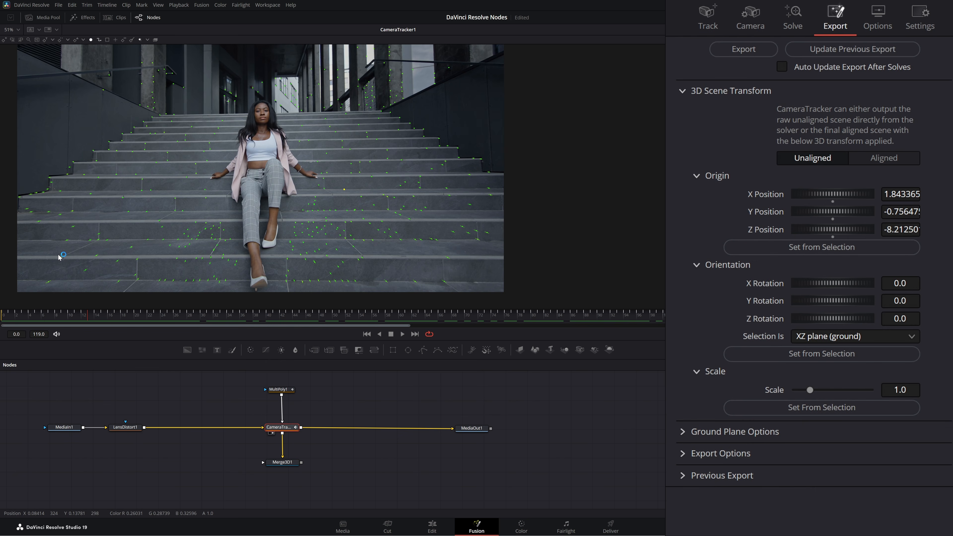
drag(59, 256, 507, 240)
click(807, 356)
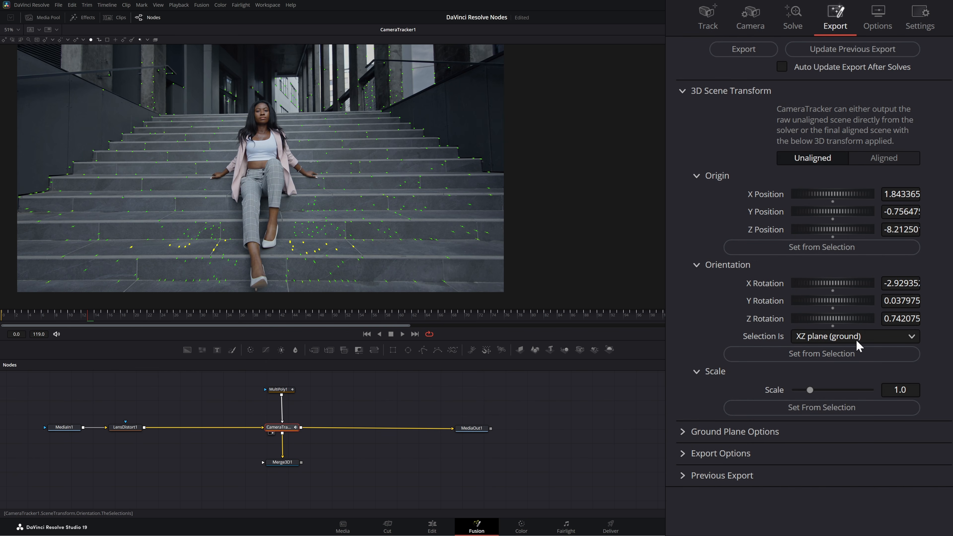
click(830, 338)
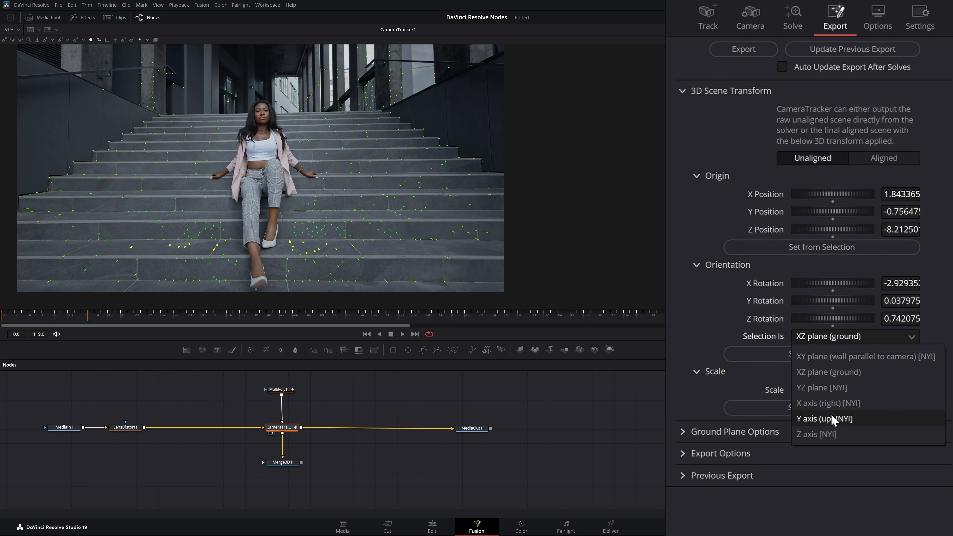
click(721, 340)
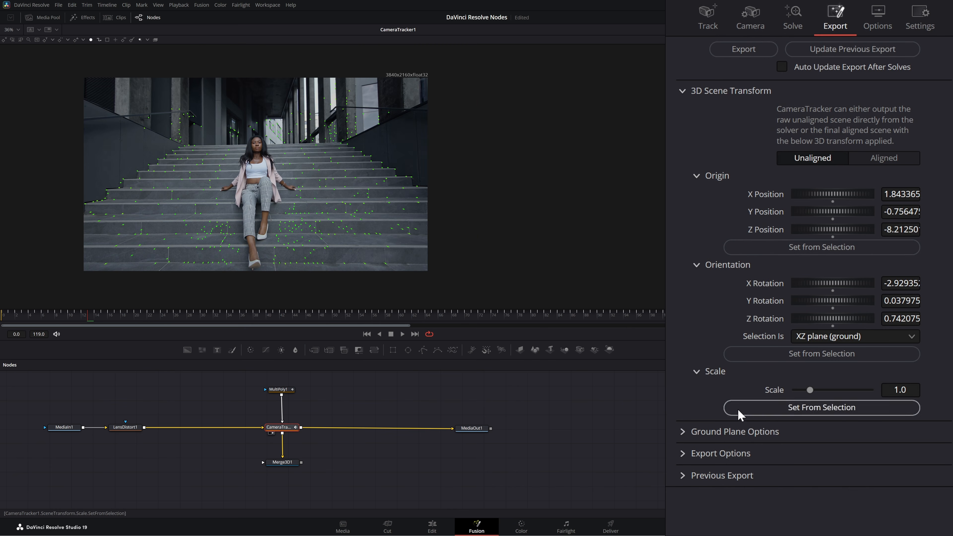
Select two tracked points on the lower stair, one on each side of the woman, and set the scale from them with real-world distance 1
click(738, 413)
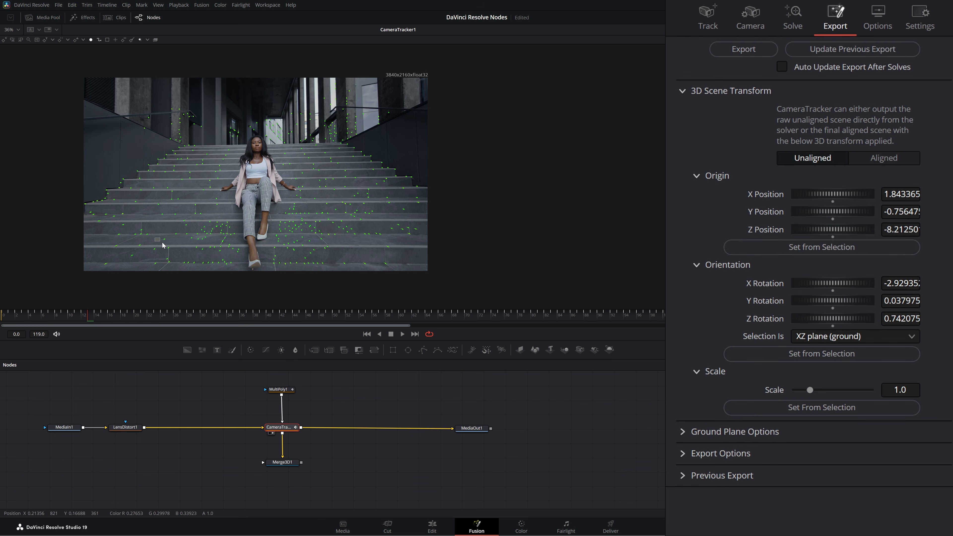
drag(163, 245, 170, 248)
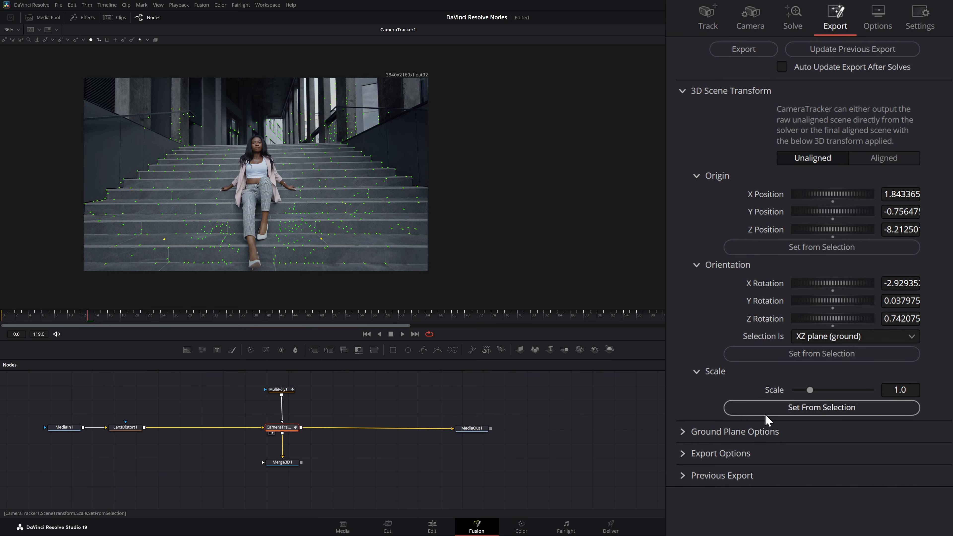
click(819, 410)
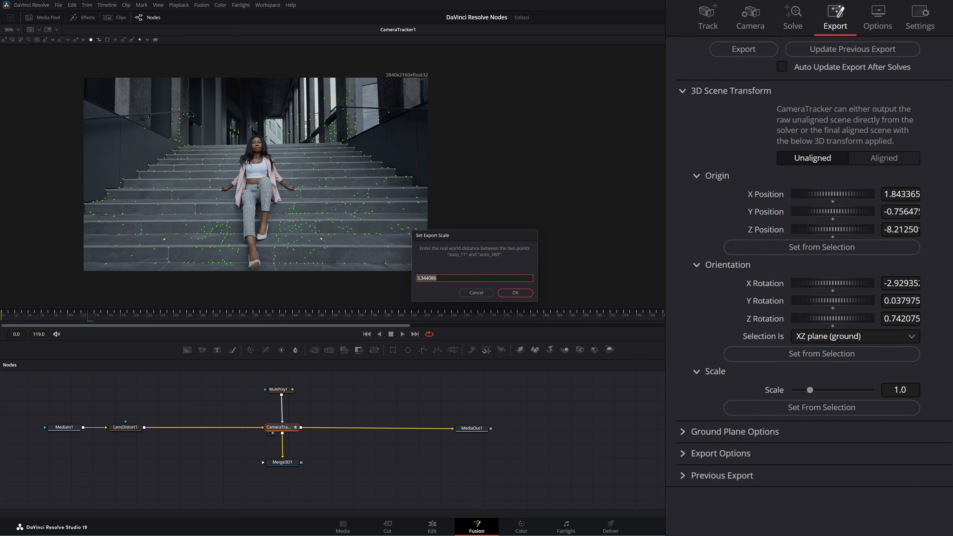
text(1)
key(Return)
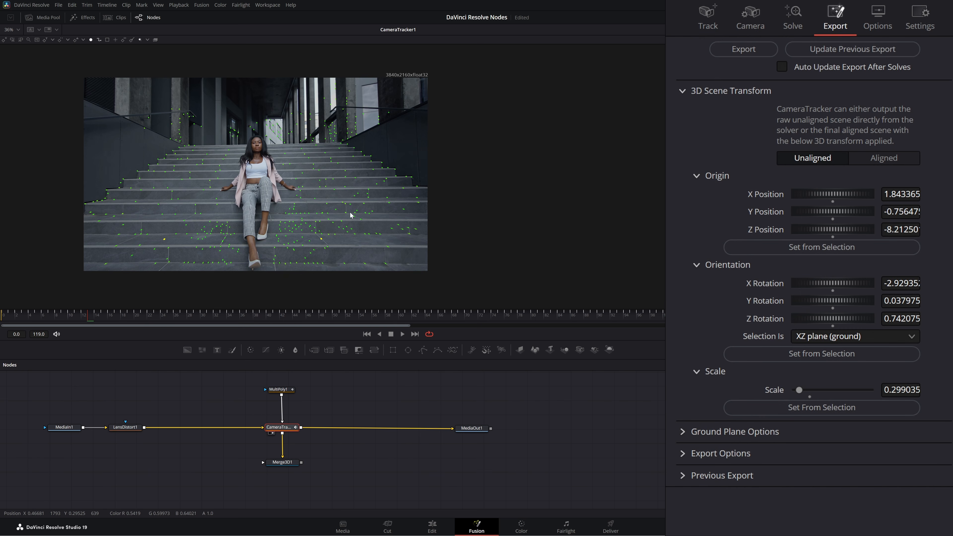
Show Merge3D1 in the viewer and inspect the tracked scene from the Perspective view
click(283, 463)
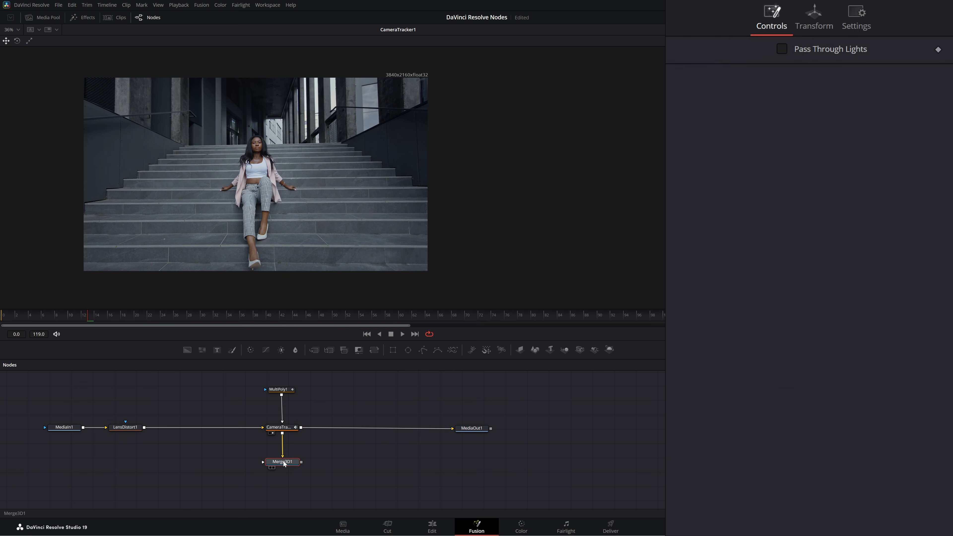
key(1)
right_click(296, 260)
mouse_move(338, 252)
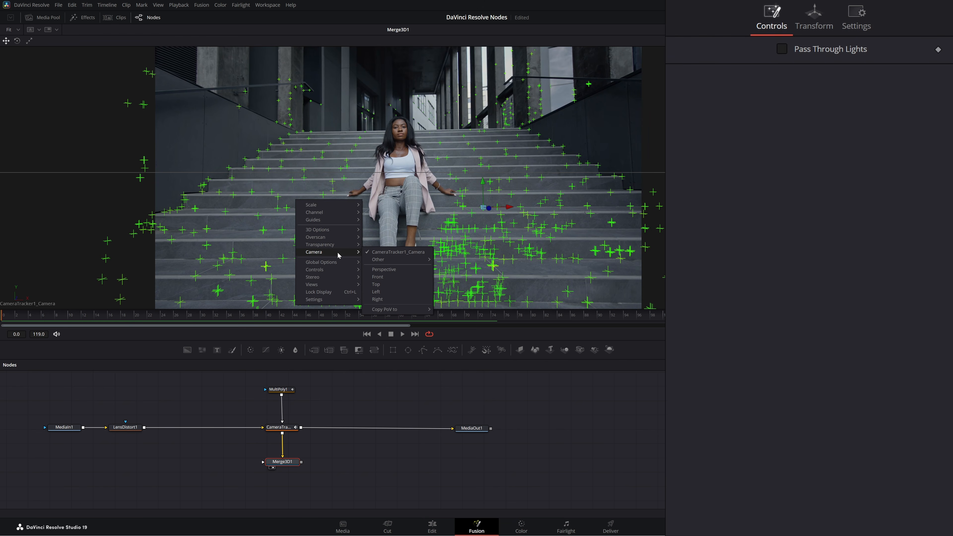
click(402, 270)
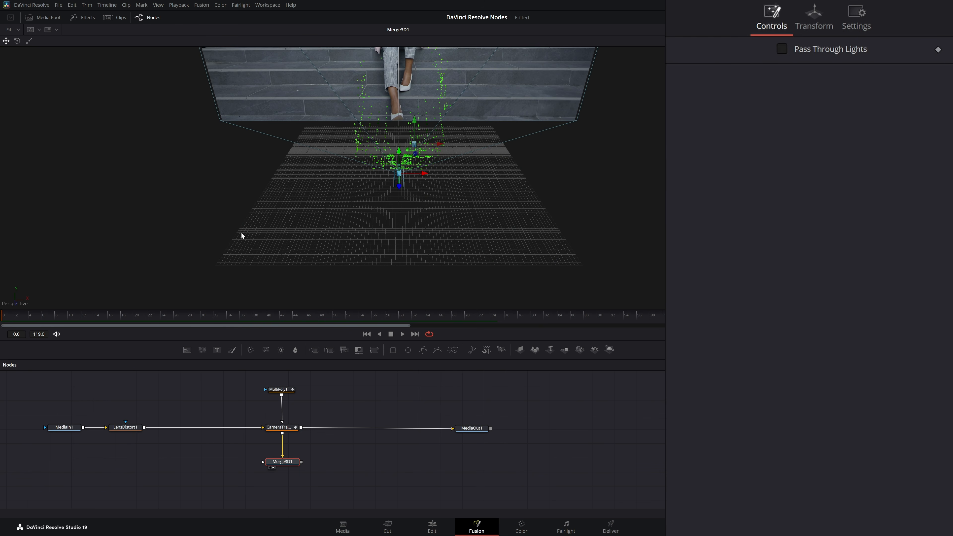
drag(241, 234, 320, 189)
Export the camera tracker's scene as separate 3D nodes and arrange the exported group above the main node chain
click(282, 429)
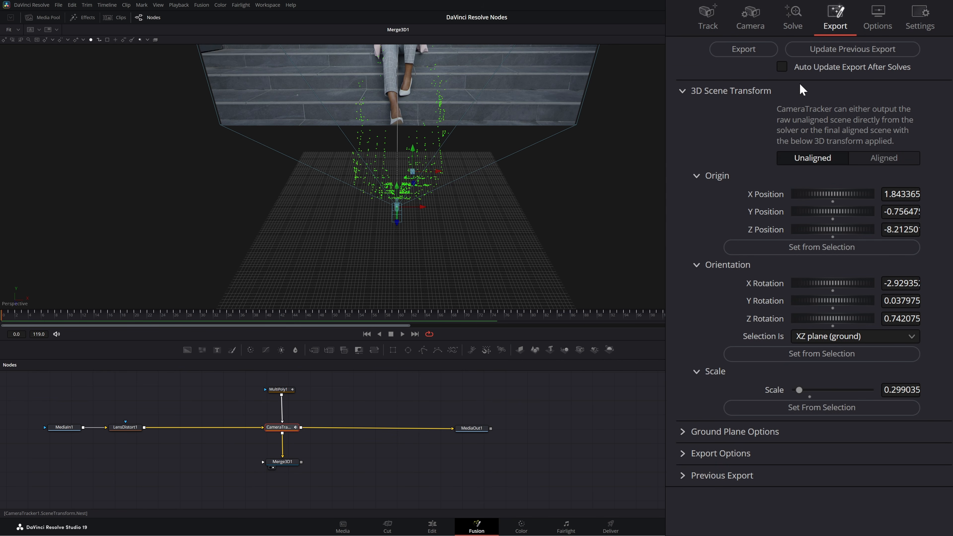
click(746, 49)
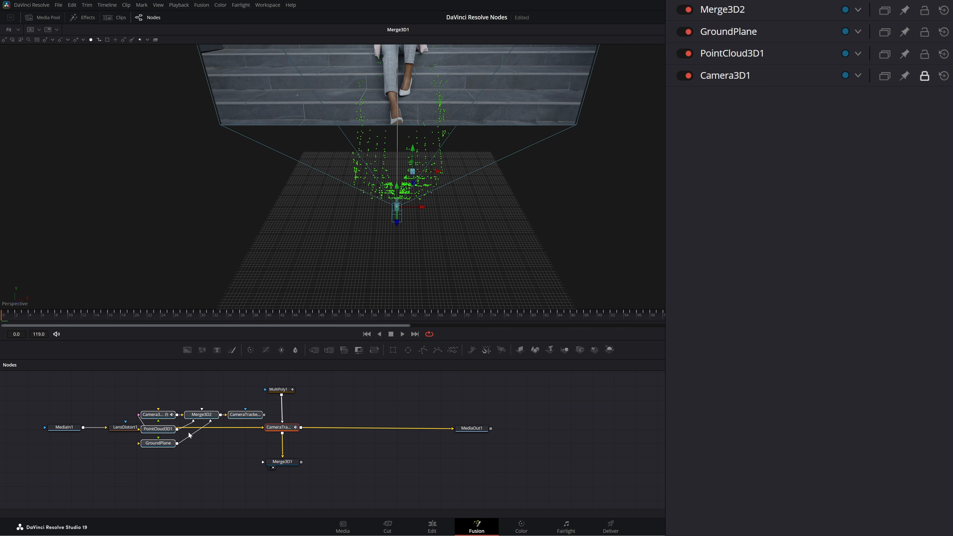
drag(161, 447, 235, 404)
drag(340, 407, 320, 452)
drag(220, 451, 223, 425)
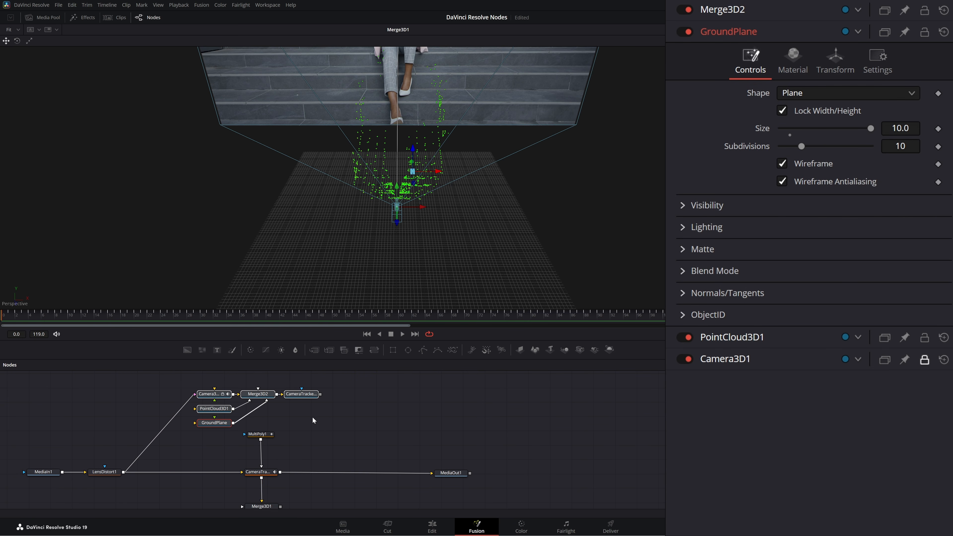
click(341, 411)
Examine the exported camera, point cloud, ground plane, merge and renderer nodes, and show Merge3D2 in the viewer
click(213, 396)
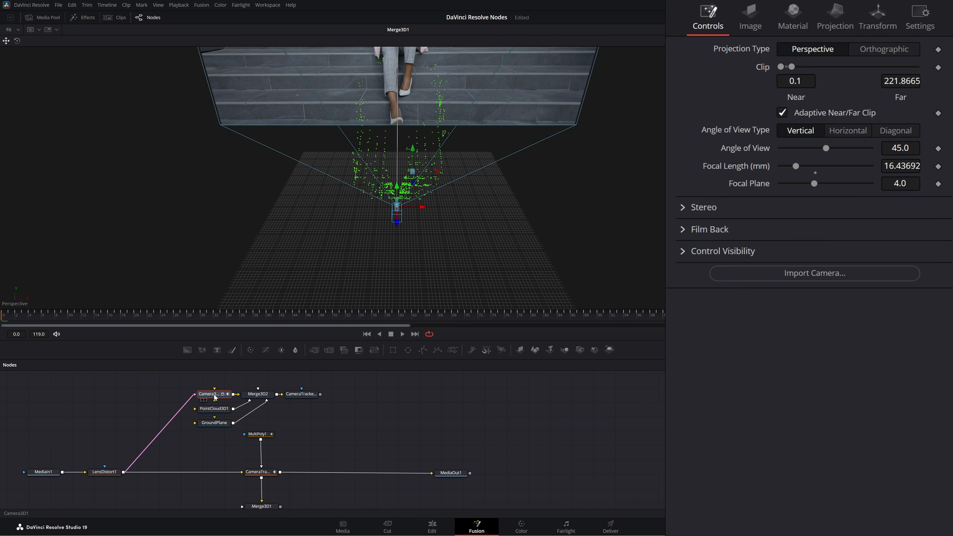
click(219, 411)
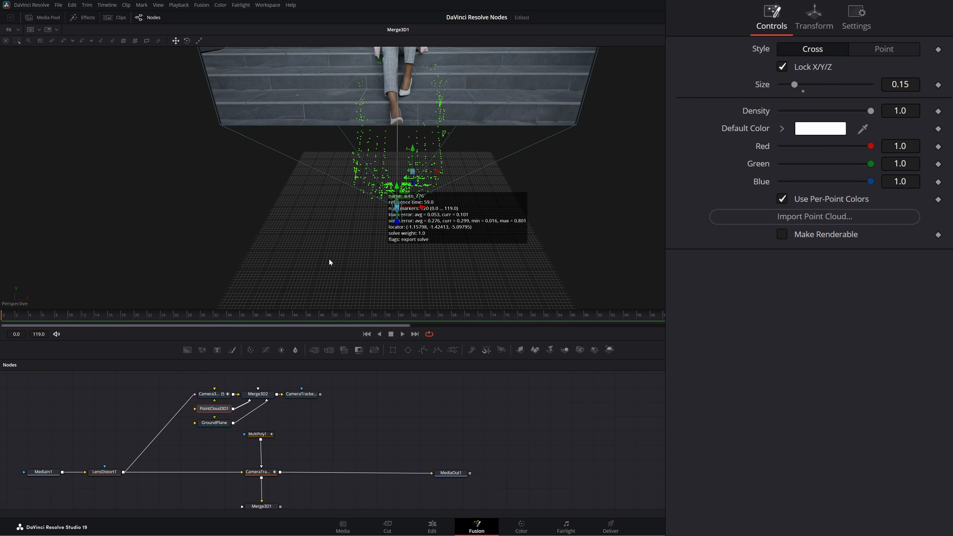
click(217, 426)
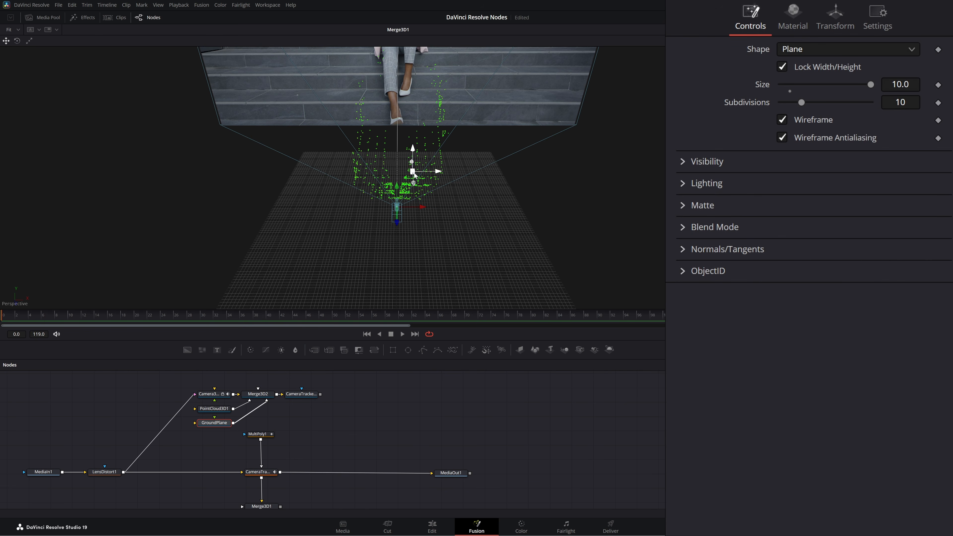
click(258, 395)
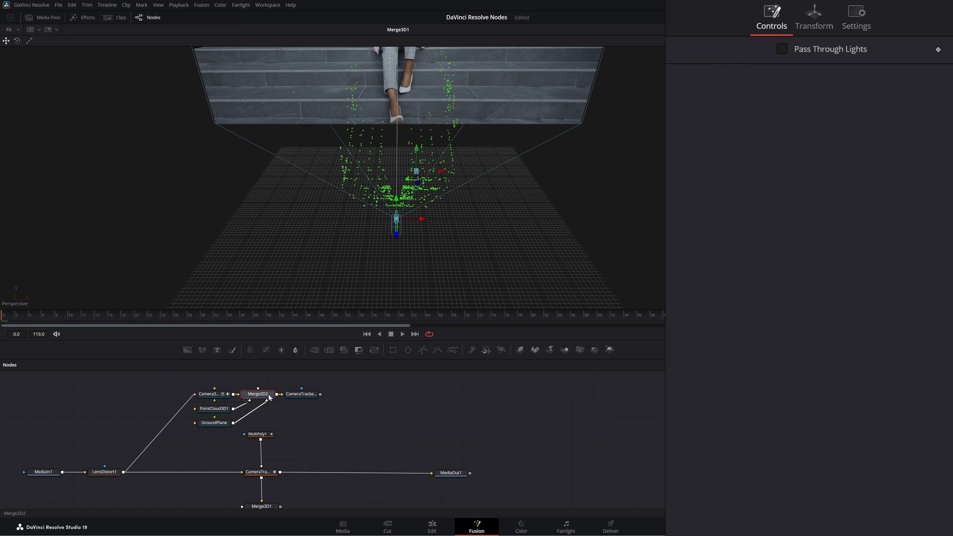
click(306, 396)
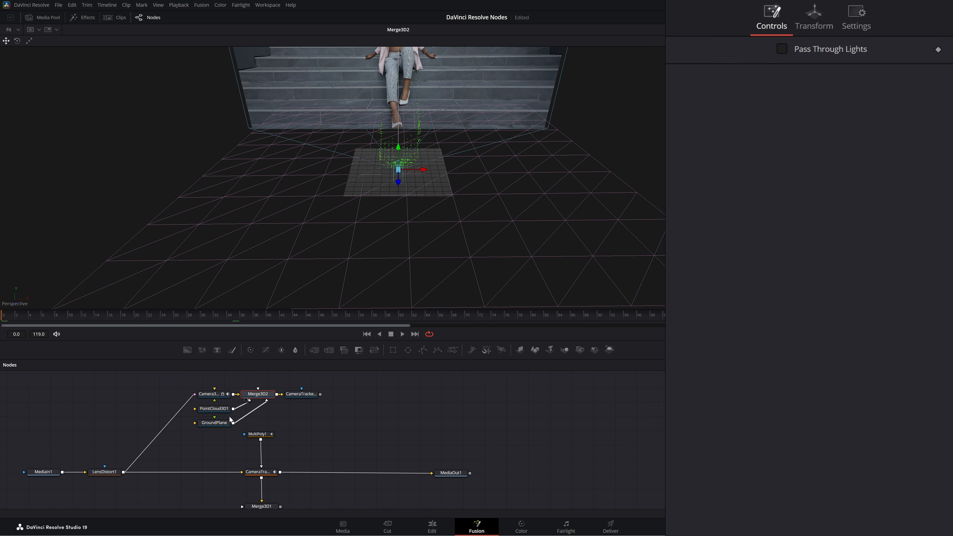
Set the GroundPlane node's size to 10
click(218, 425)
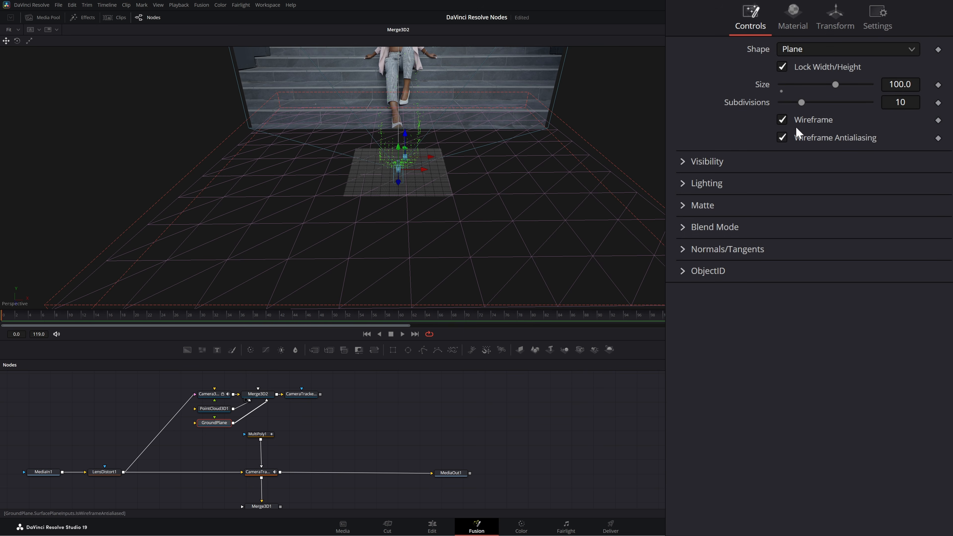
click(910, 84)
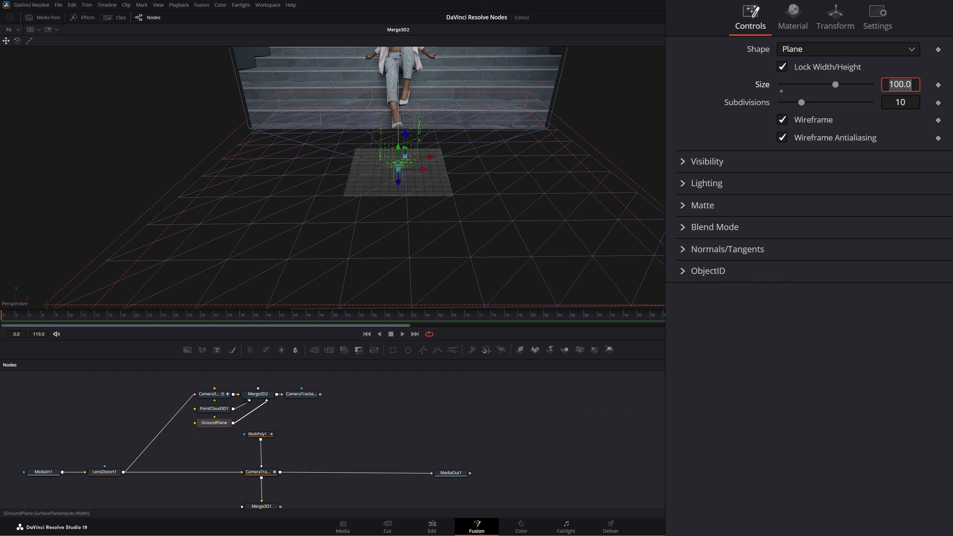
text(10)
key(Tab)
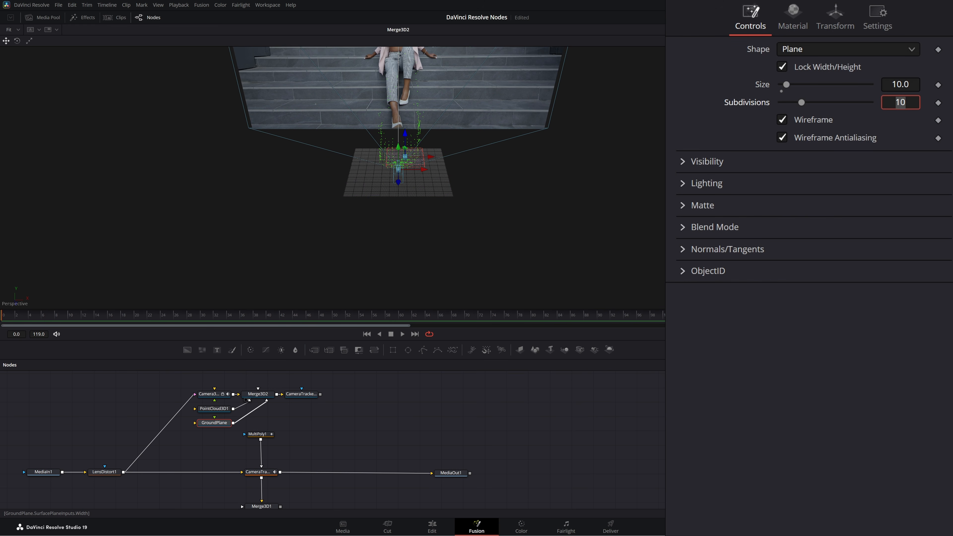
Inspect the resized ground plane in Perspective, look through Camera3D1 and scrub the shot to check the tracking
scroll(416, 156, up, 6)
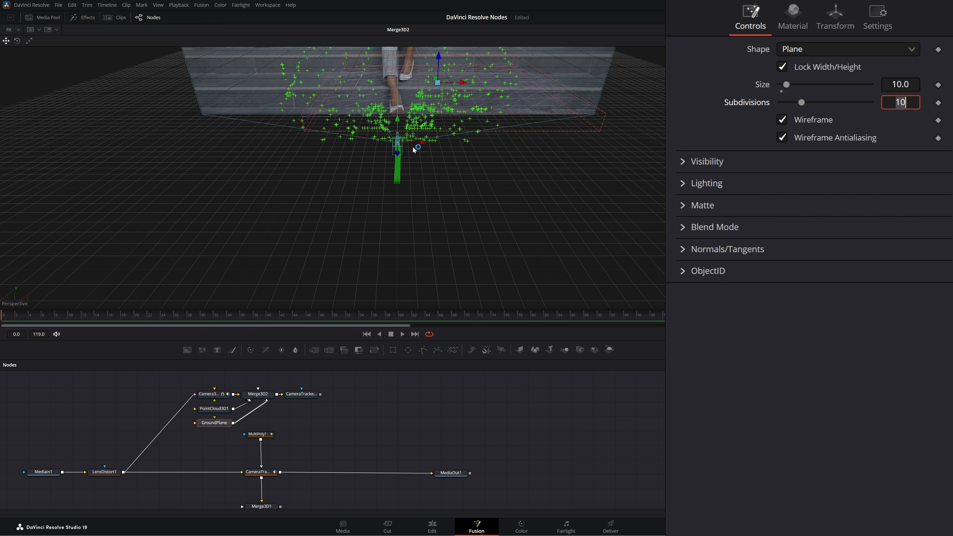
scroll(407, 151, down, 2)
drag(438, 131, 274, 249)
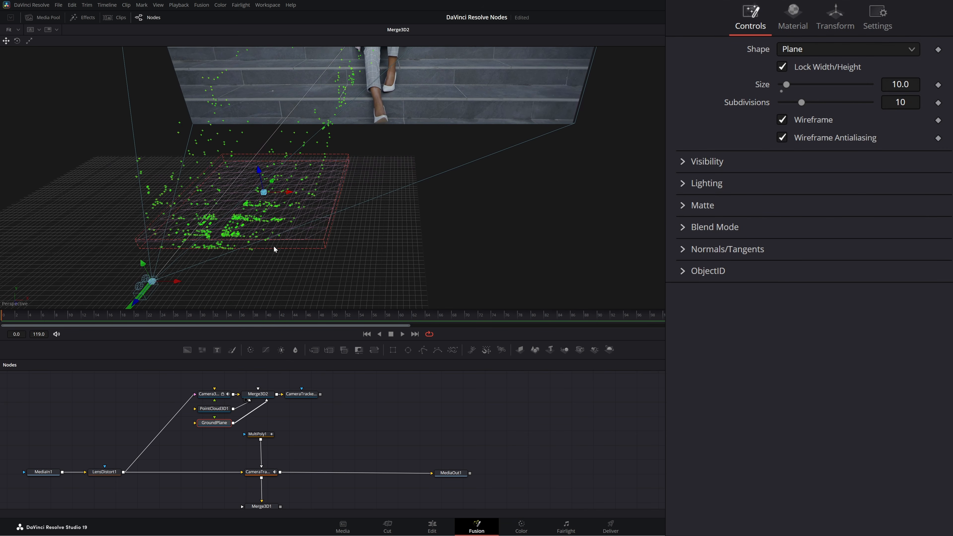
right_click(297, 212)
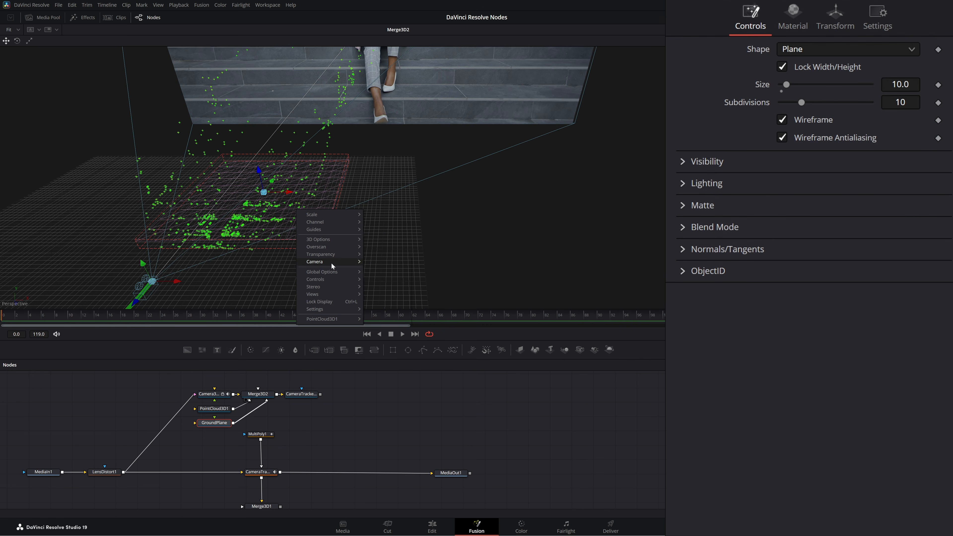
click(387, 266)
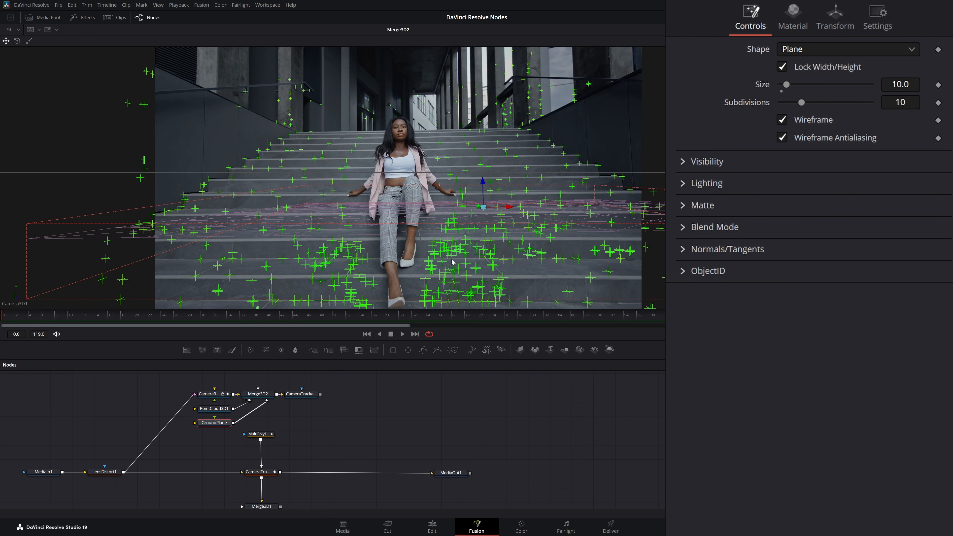
drag(84, 317, 452, 319)
drag(631, 322, 2, 322)
Move the MultiPoly1, camera tracker and Merge3D1 nodes down, away from the exported 3D group
drag(332, 447, 282, 439)
drag(354, 446, 250, 508)
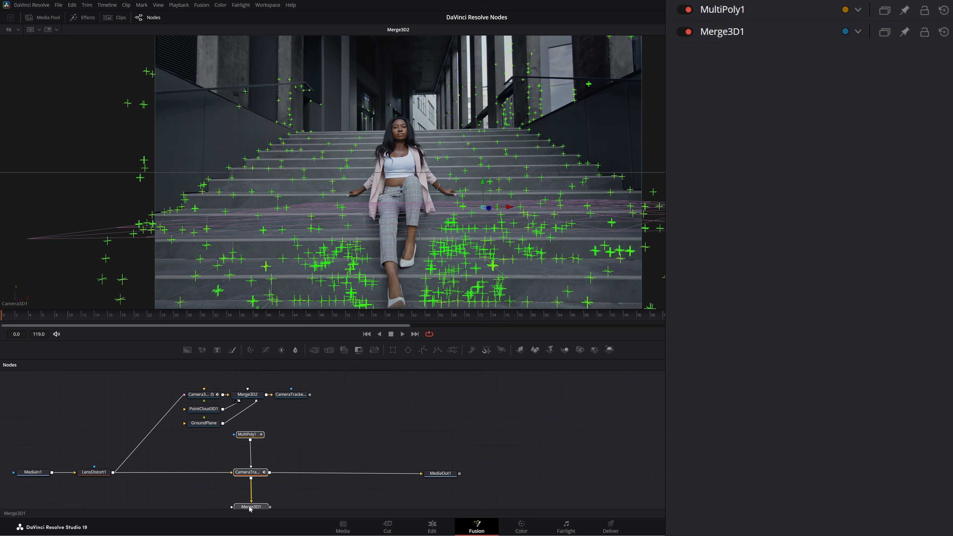
drag(255, 436, 265, 482)
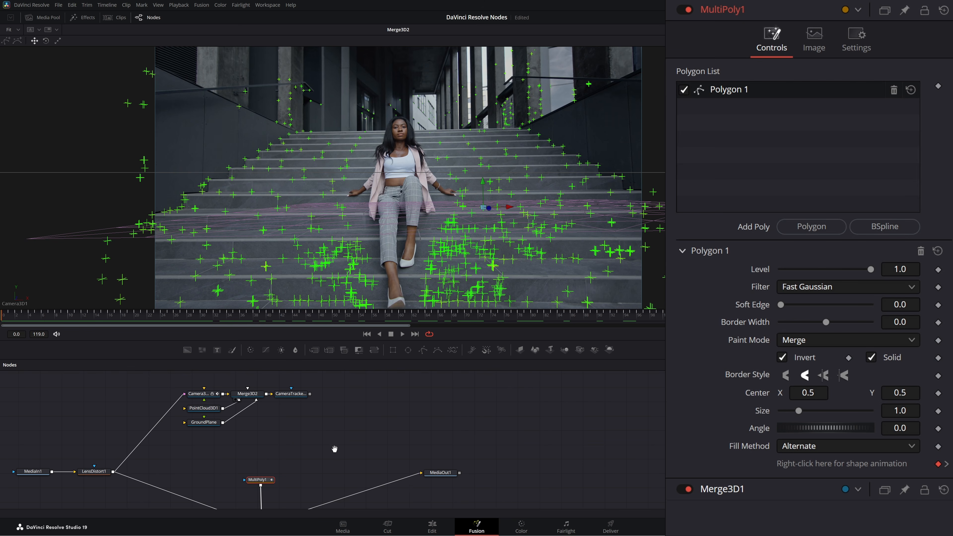
drag(333, 448, 328, 470)
click(329, 442)
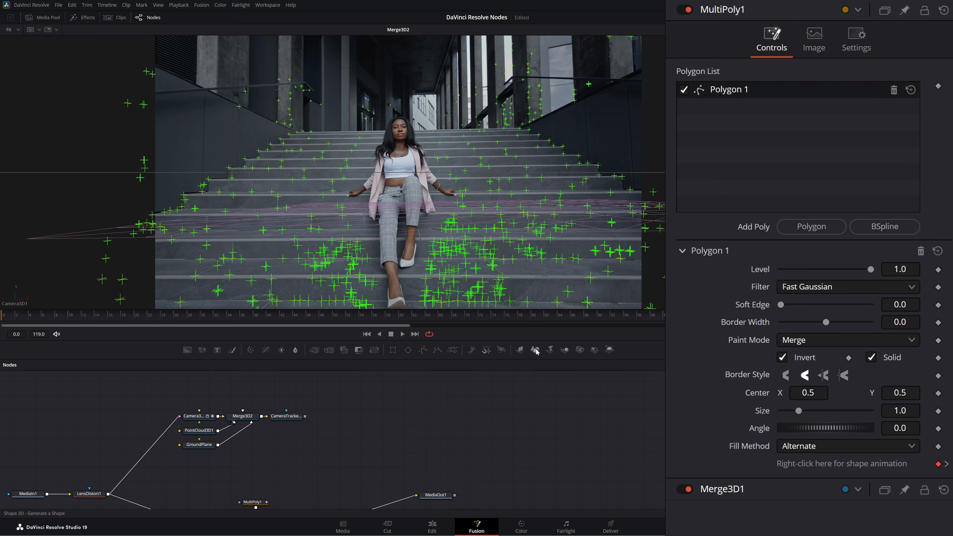
Add a Shape3D node above the exported group, set its shape to Sphere and connect it to Merge3D2, shown in the viewer
drag(537, 352, 265, 269)
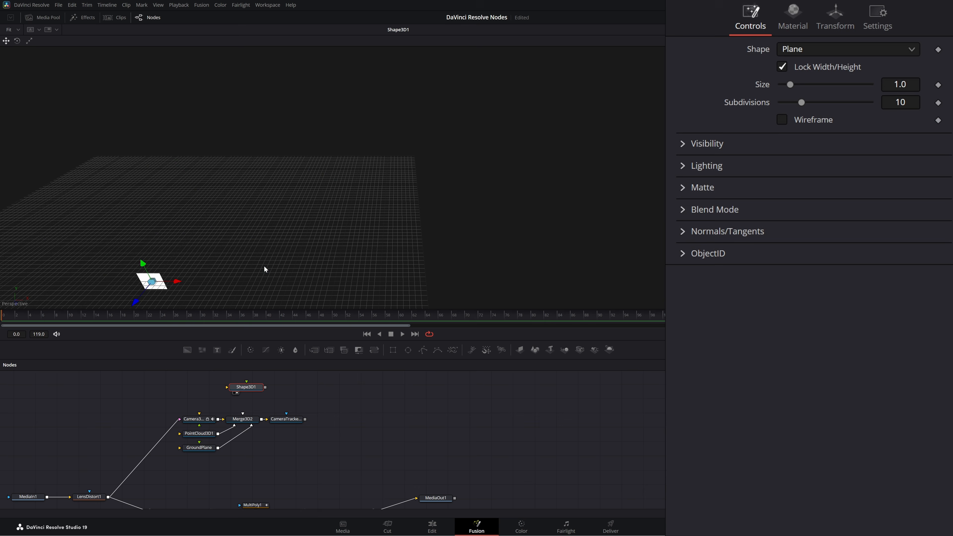
click(810, 50)
click(823, 84)
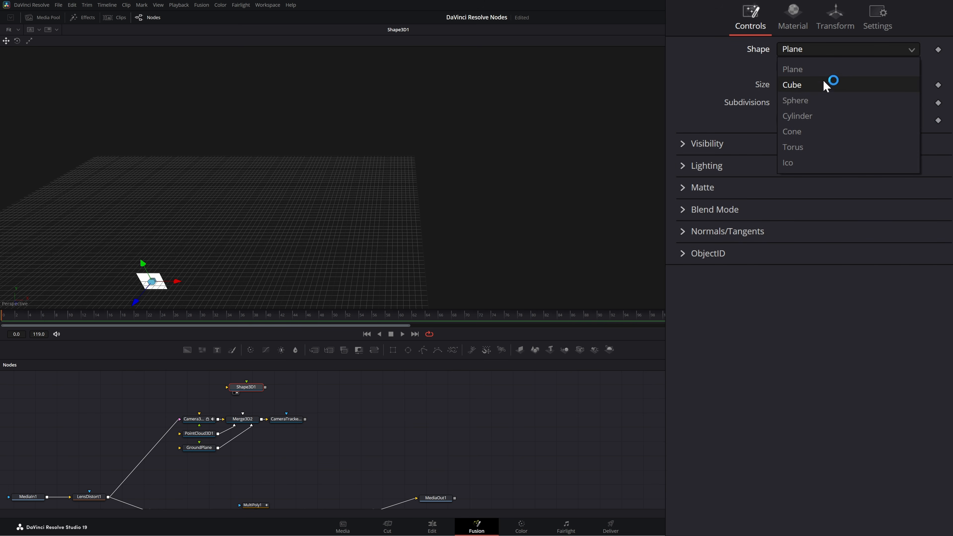
click(816, 101)
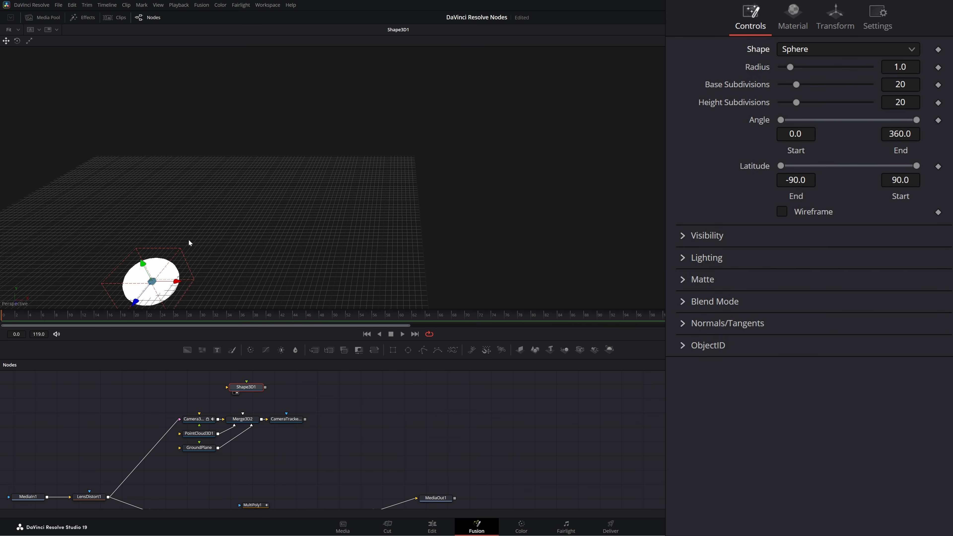
drag(189, 240, 268, 161)
drag(265, 387, 261, 252)
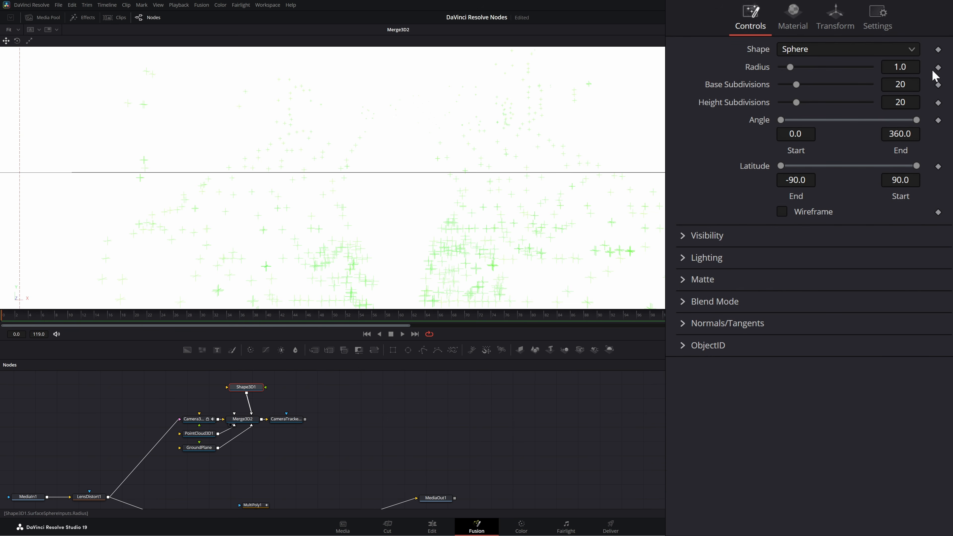
Set the sphere's radius to 0.2
double_click(900, 67)
text(.2)
key(Return)
In the Perspective view, move the sphere away from the camera towards the image plane and reset its radius to the default
right_click(379, 201)
mouse_move(416, 254)
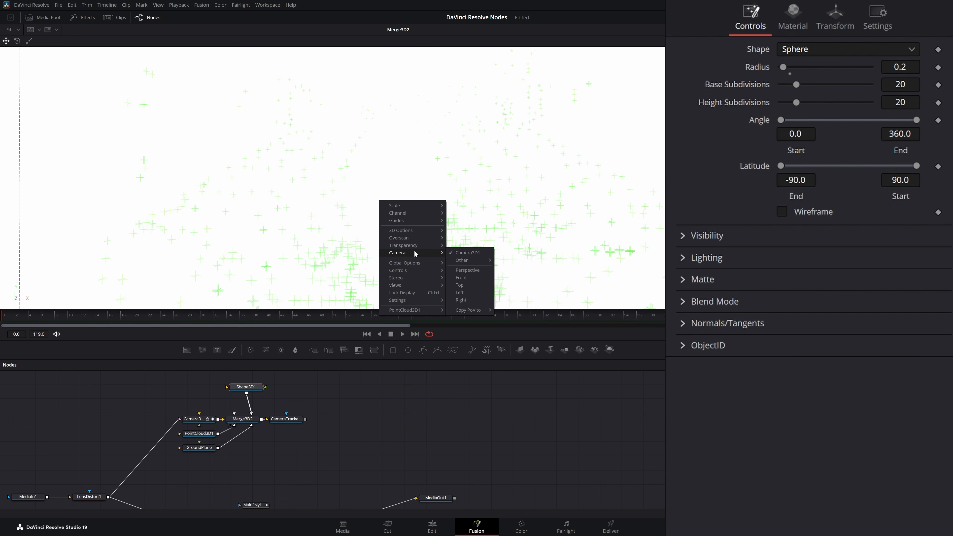
click(472, 270)
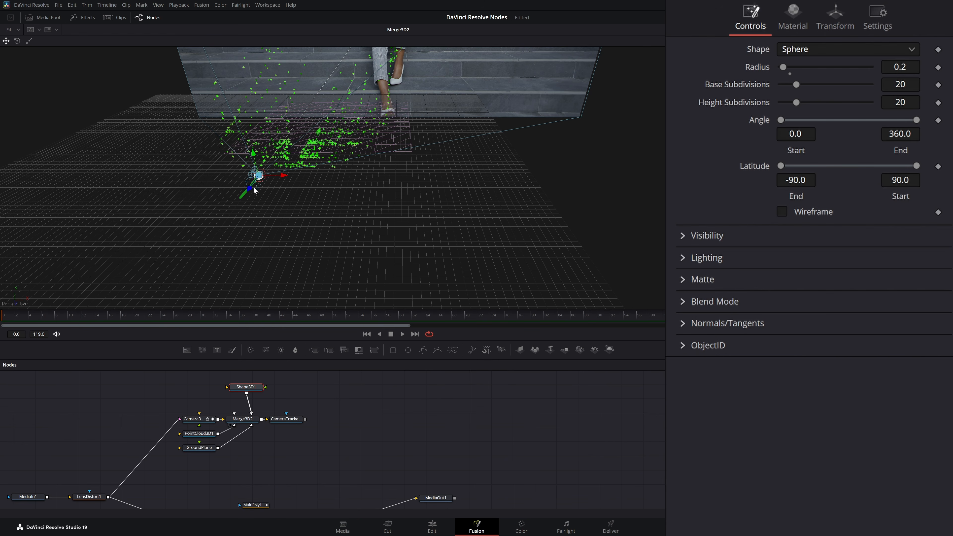
drag(252, 189, 337, 111)
double_click(756, 70)
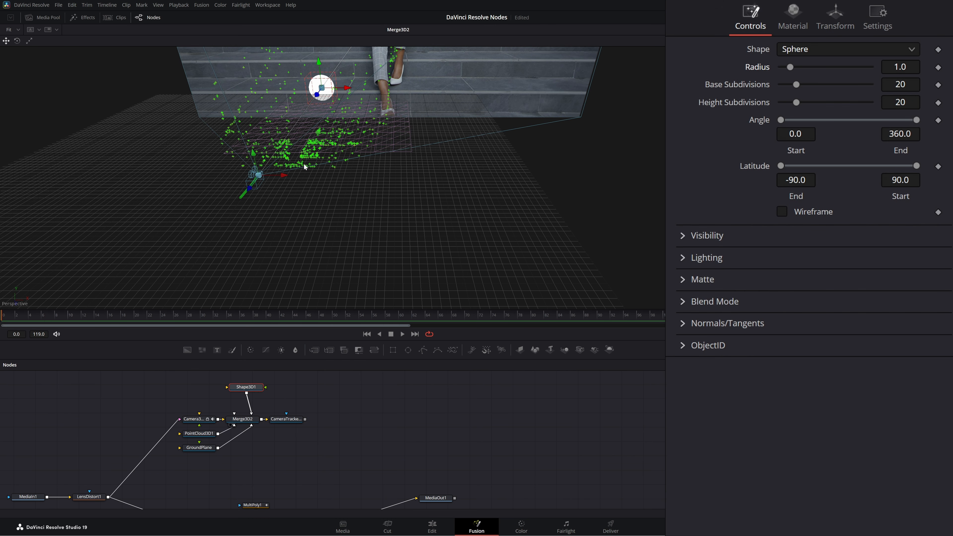
Switch Merge3D2 to the Left view and move the sphere towards the camera, near the front end of the ground plane
drag(323, 163, 229, 263)
right_click(228, 250)
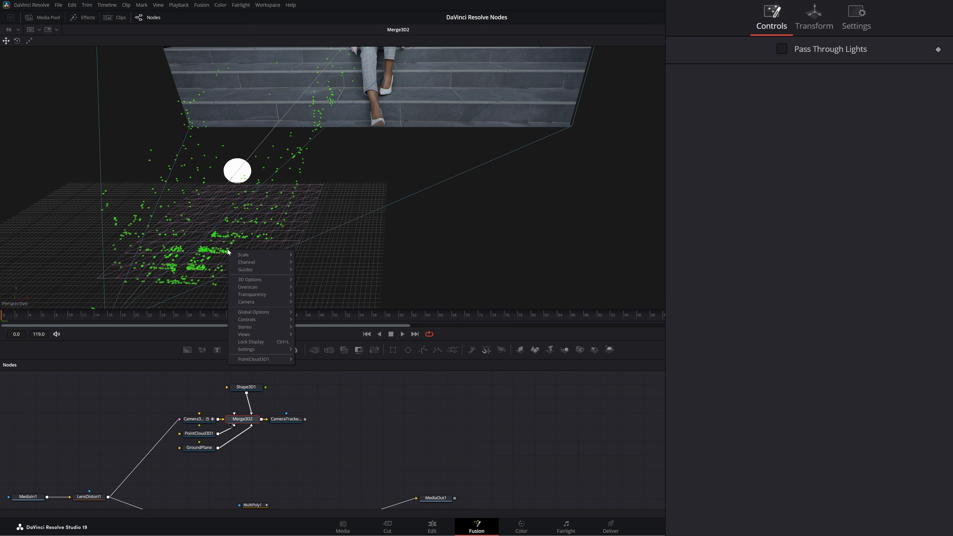
mouse_move(258, 303)
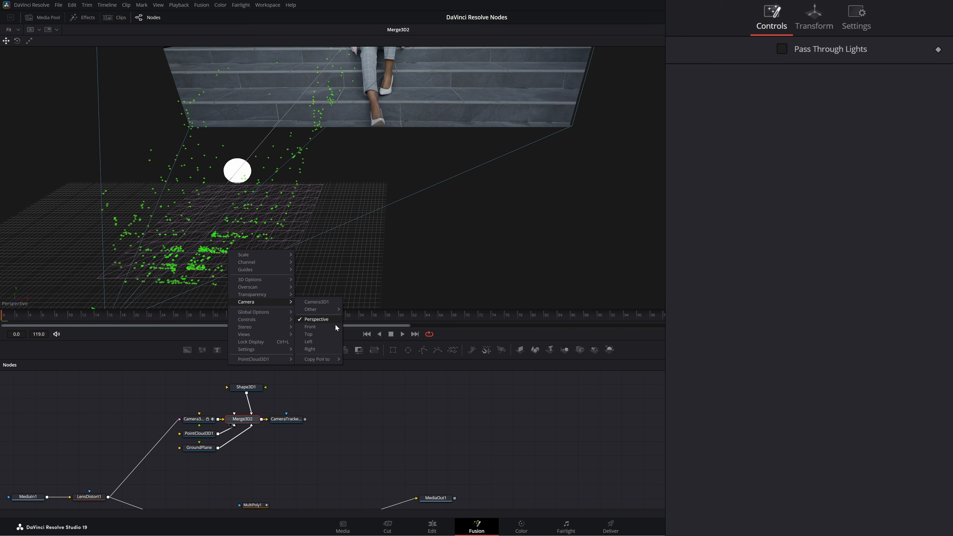
click(322, 341)
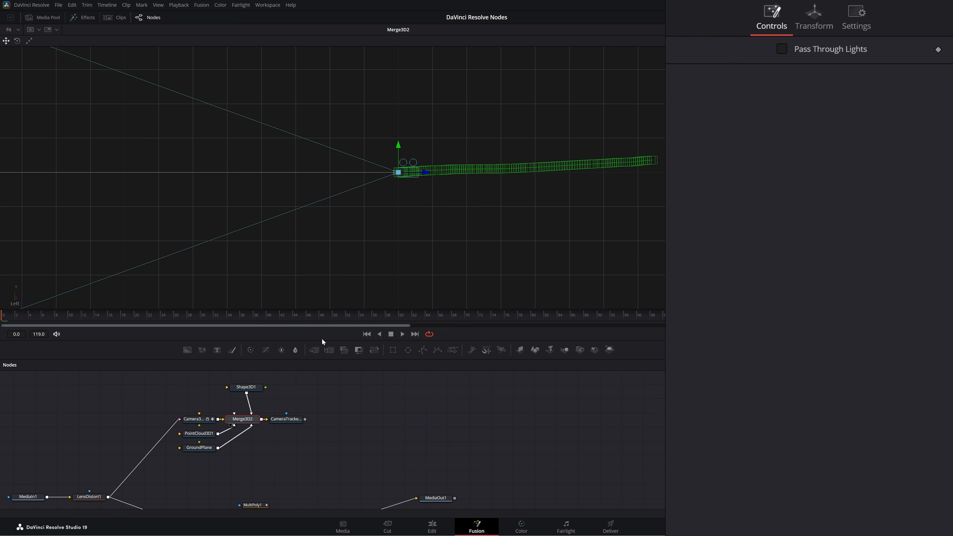
scroll(179, 222, down, 1)
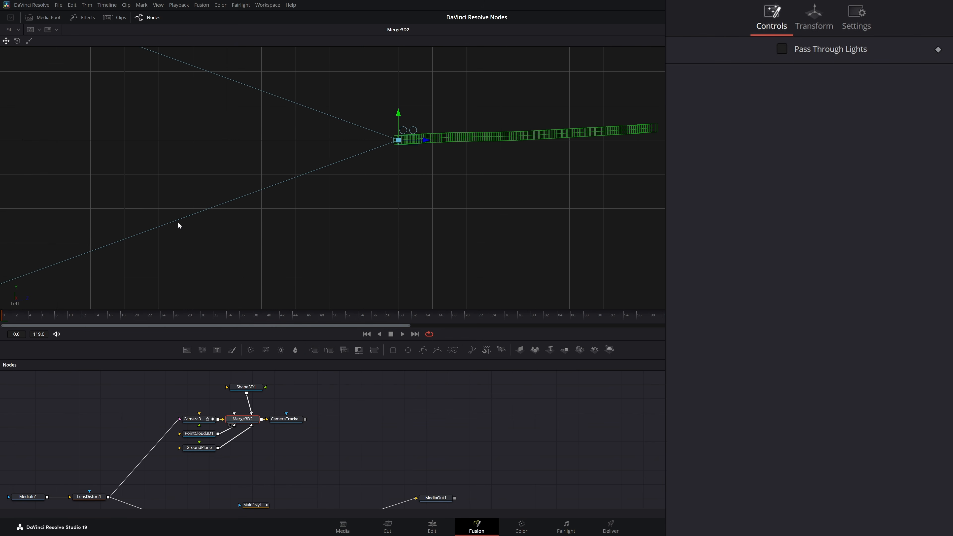
scroll(178, 222, up, 2)
scroll(178, 222, down, 3)
scroll(178, 222, down, 3)
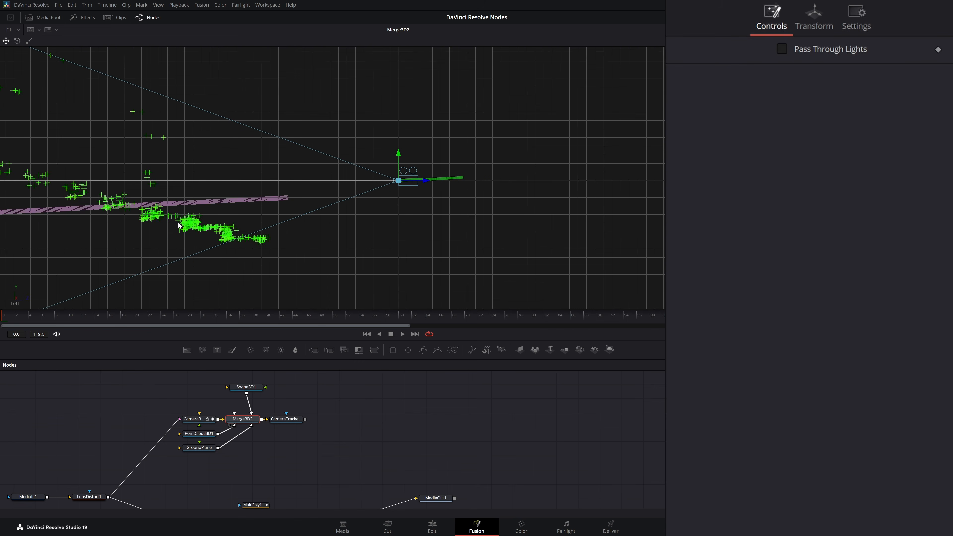
scroll(178, 222, up, 1)
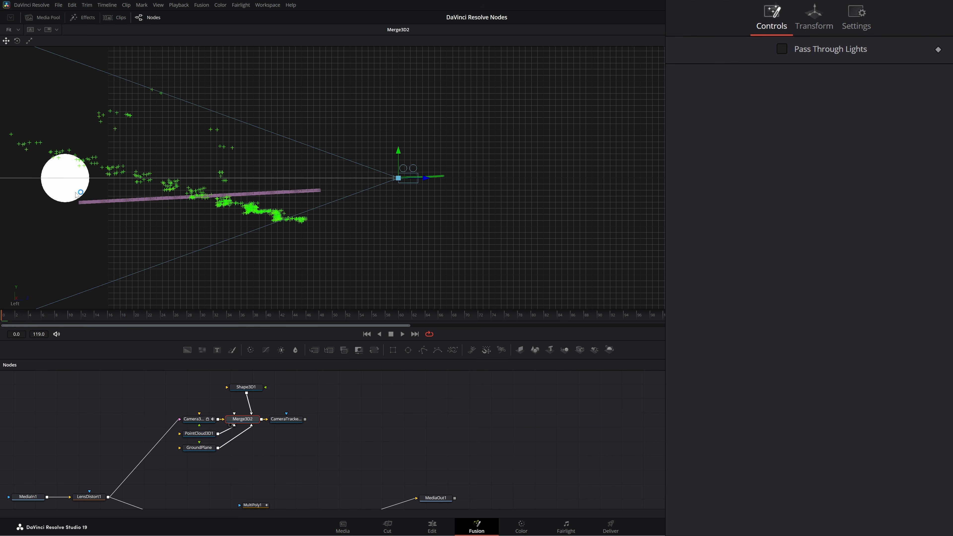
click(246, 388)
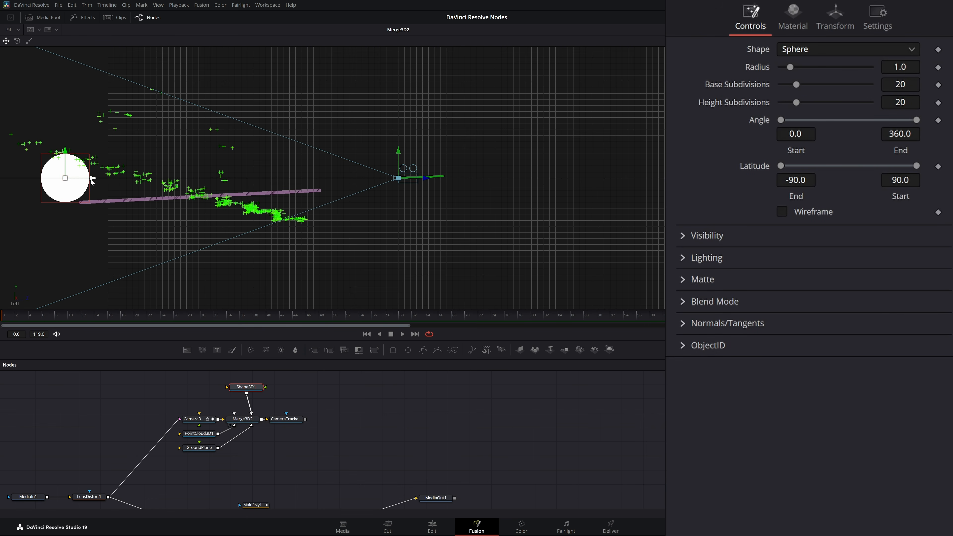
drag(92, 181, 309, 175)
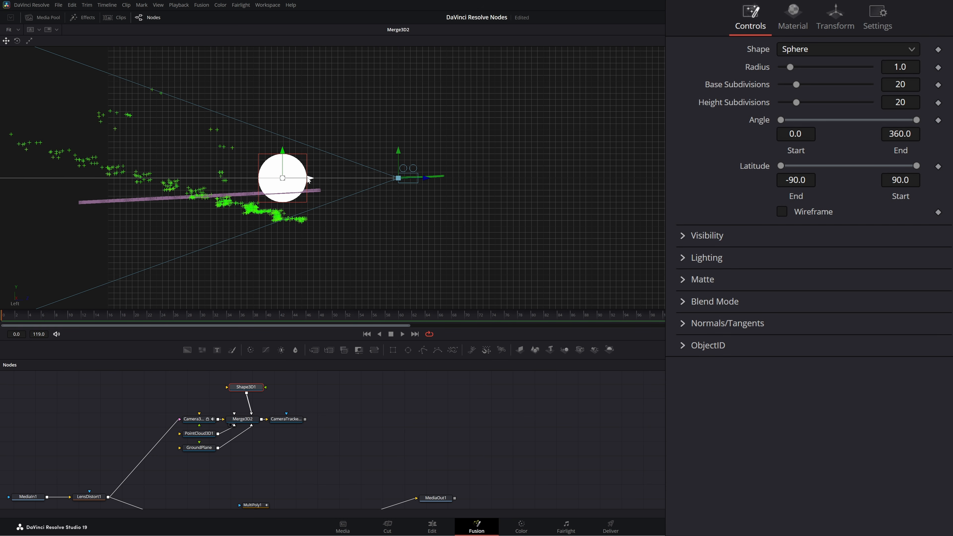
Move the sphere back from the camera and slightly up, over the middle of the ground plane
drag(308, 180, 195, 144)
scroll(195, 182, up, 3)
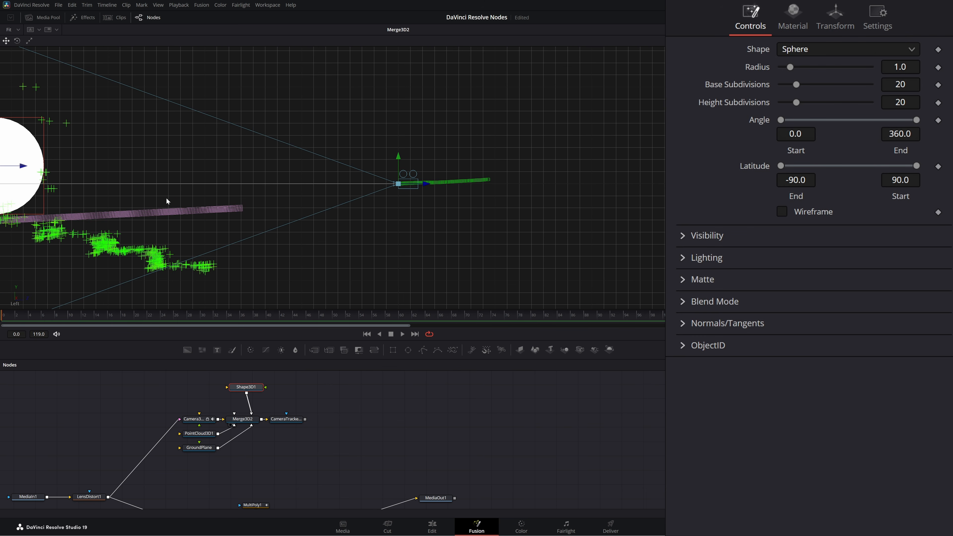
drag(106, 190, 333, 200)
scroll(209, 202, up, 1)
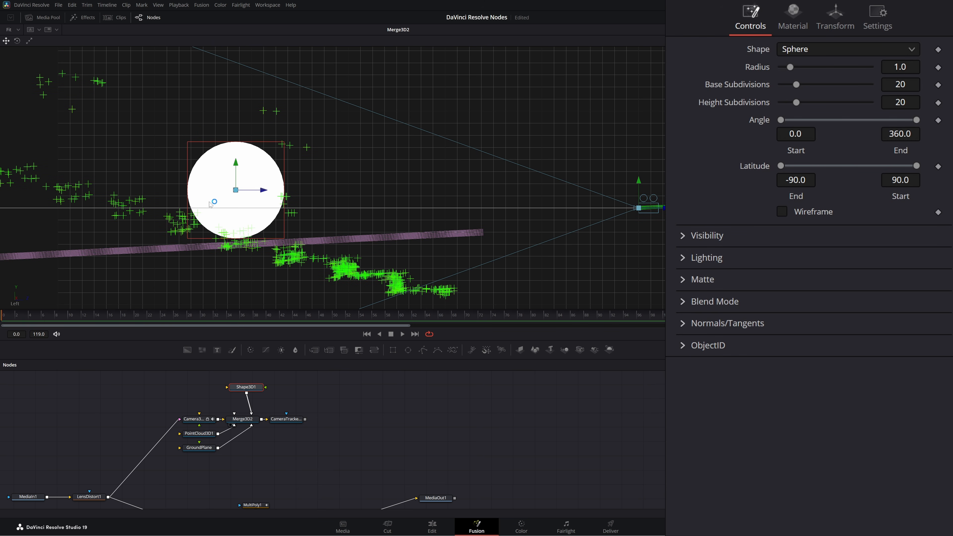
Reduce the sphere's radius to 0.47 and lower it until it rests on the ground plane
drag(237, 164, 270, 198)
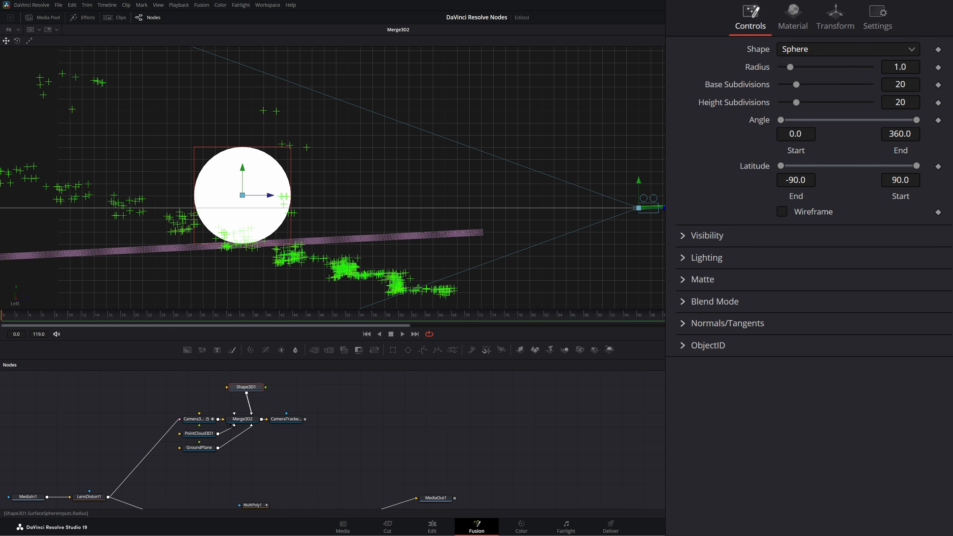
drag(900, 68, 880, 67)
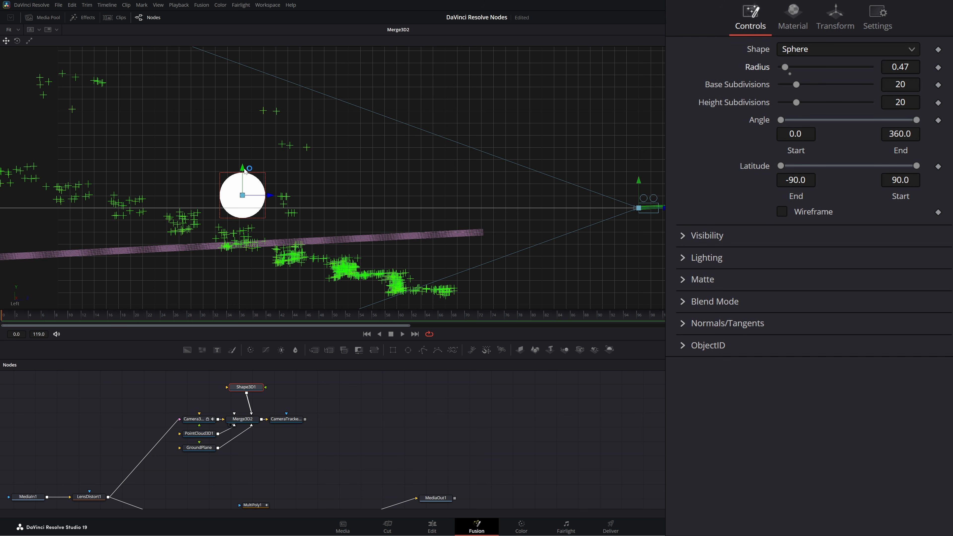
drag(244, 169, 244, 195)
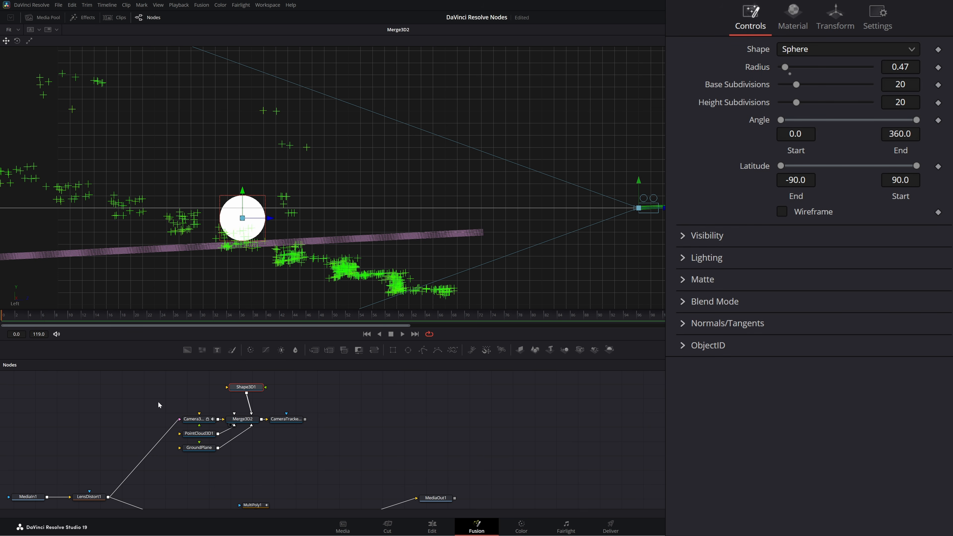
Switch Merge3D2 to the Camera3D1 view and move the sphere to the left of the seated woman and slightly down onto the stairs
click(246, 421)
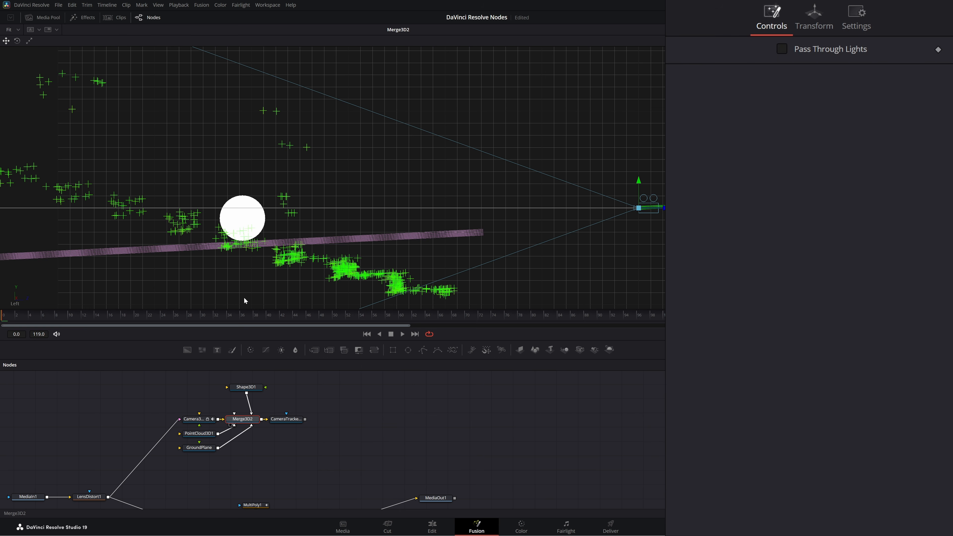
right_click(251, 284)
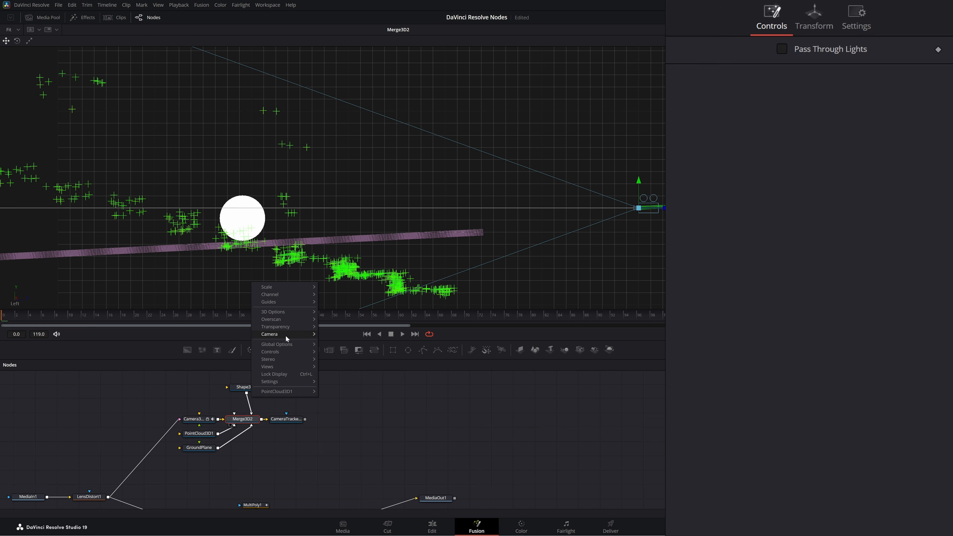
mouse_move(287, 338)
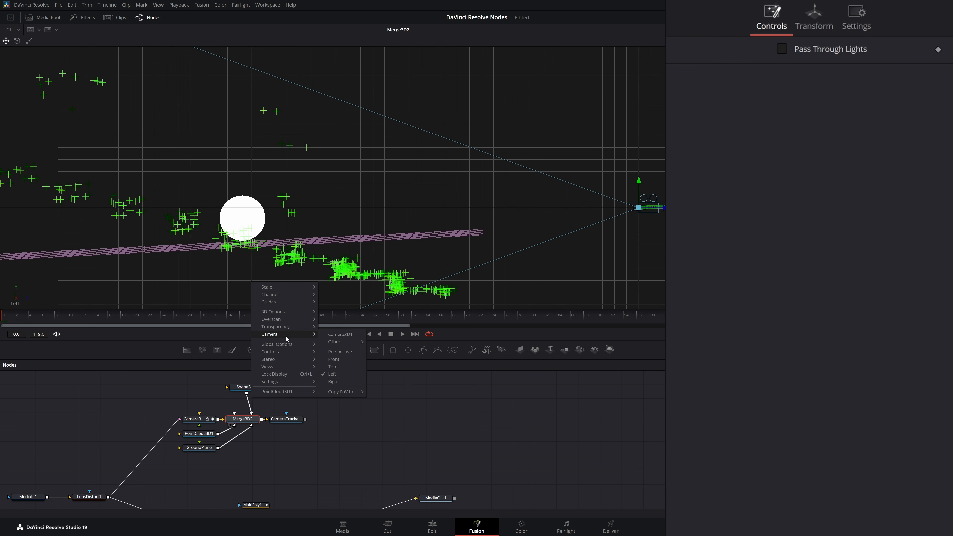
click(348, 335)
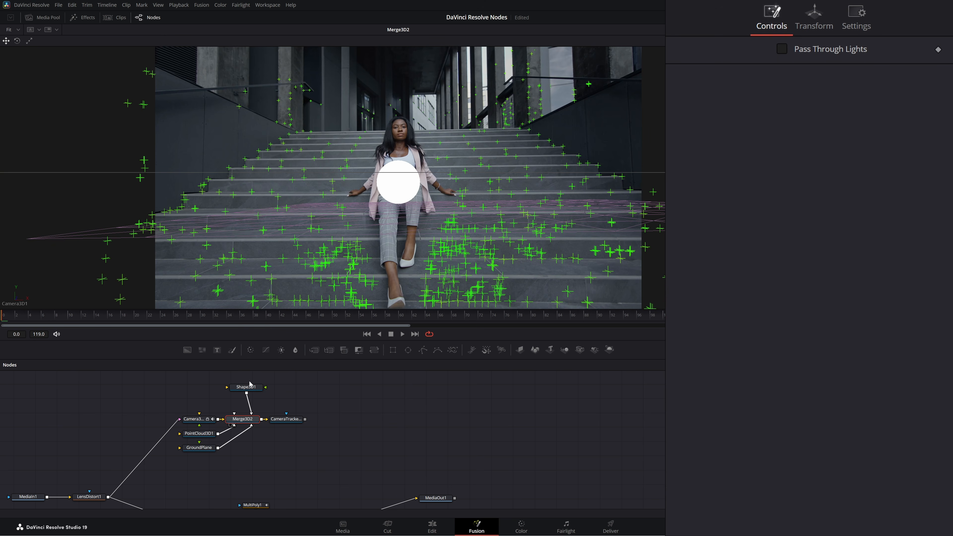
click(252, 390)
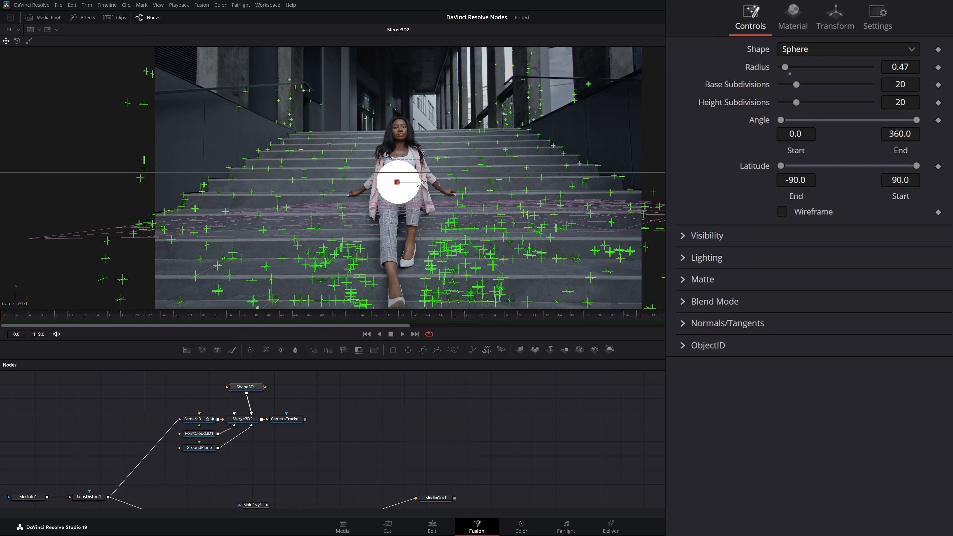
drag(422, 183, 326, 190)
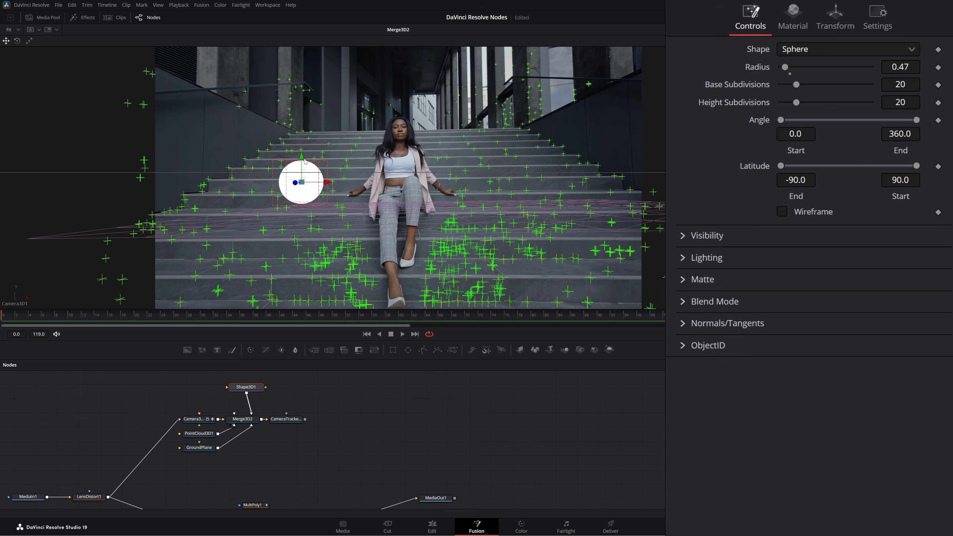
drag(304, 159, 303, 166)
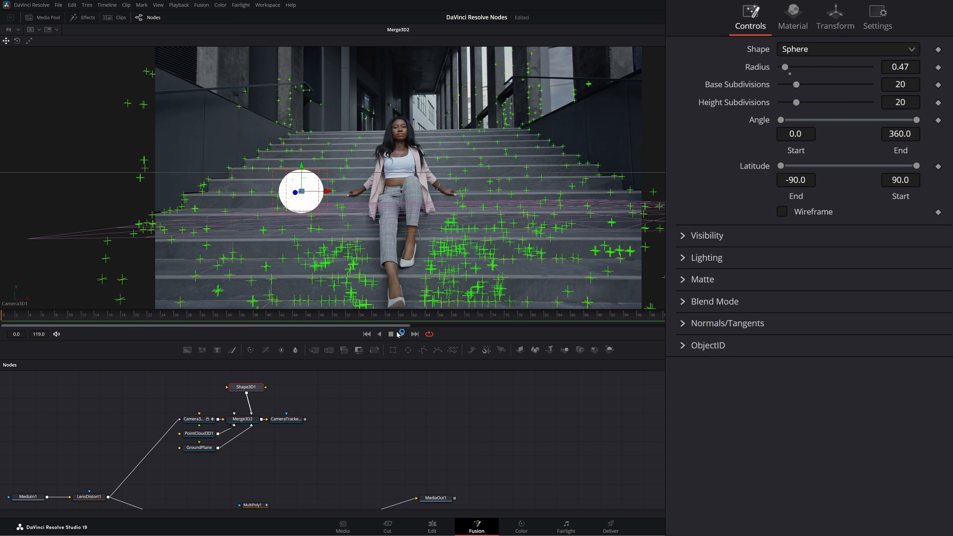
Play the shot in the Merge3D2 view and the CameraTracker1_Renderer output to check how the sphere tracks
click(402, 334)
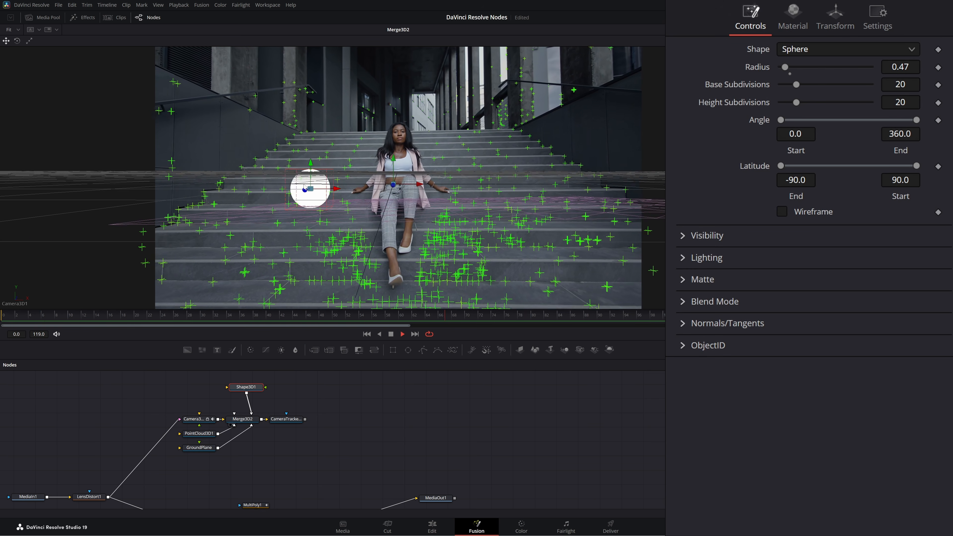
drag(287, 419, 290, 250)
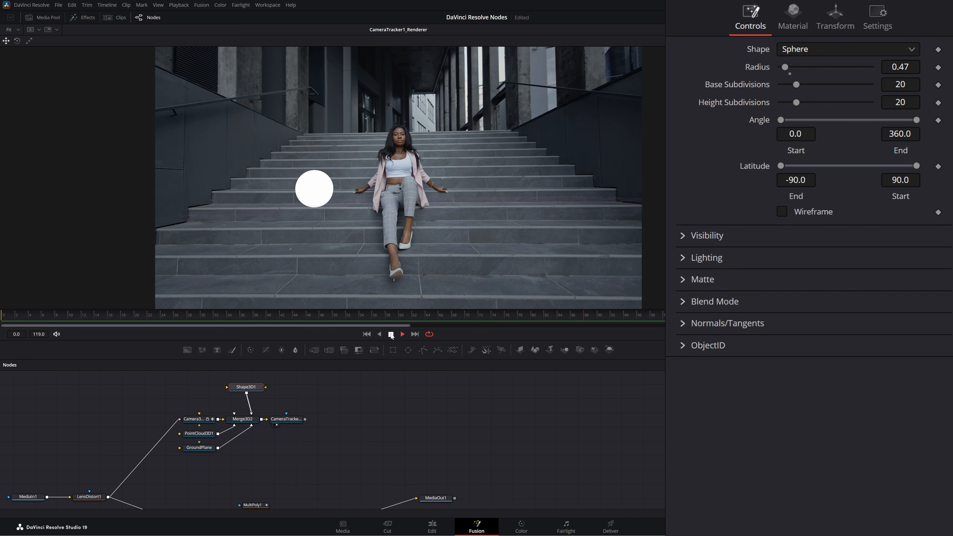
click(402, 334)
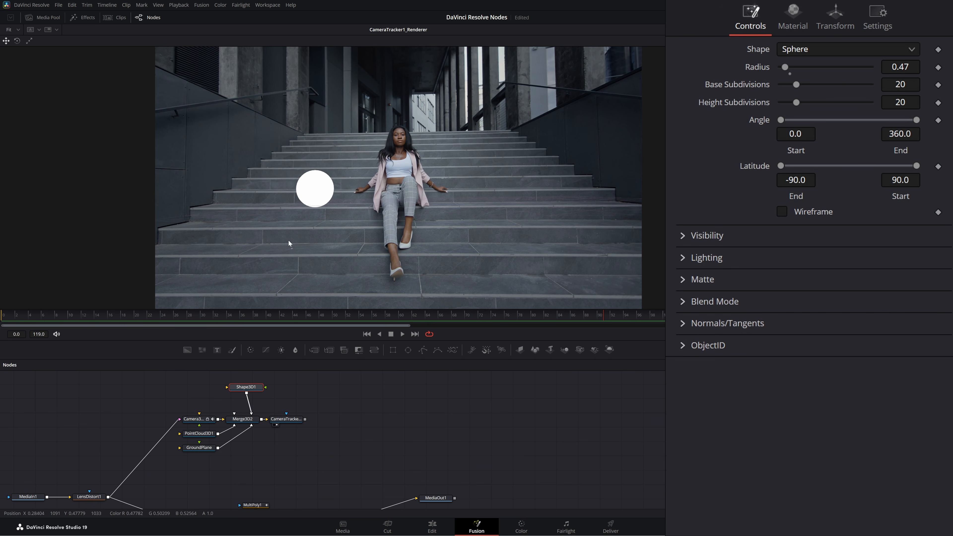
Add a duplicate of the sphere to Merge3D2 and move it sideways to the right of the seated woman
drag(252, 388, 185, 387)
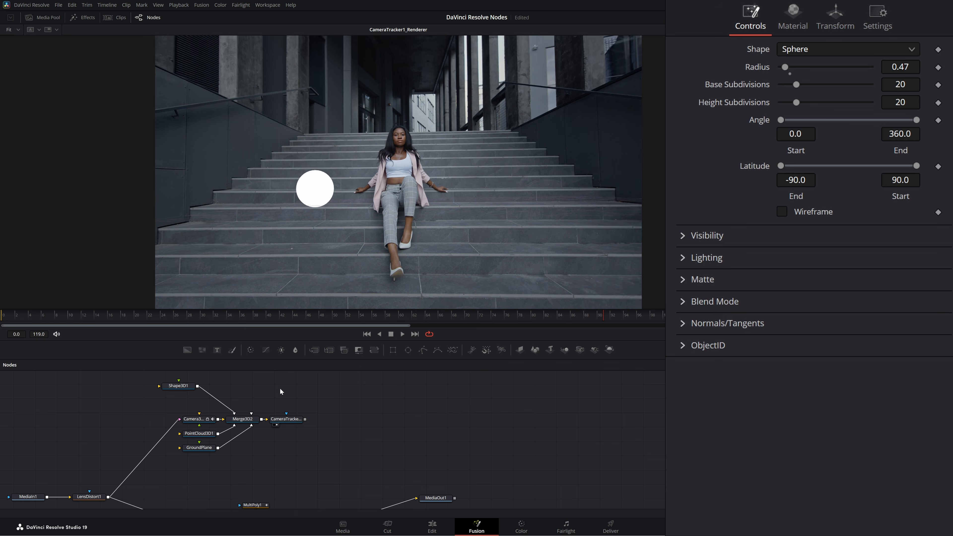
key(ctrl+v)
drag(280, 388, 258, 381)
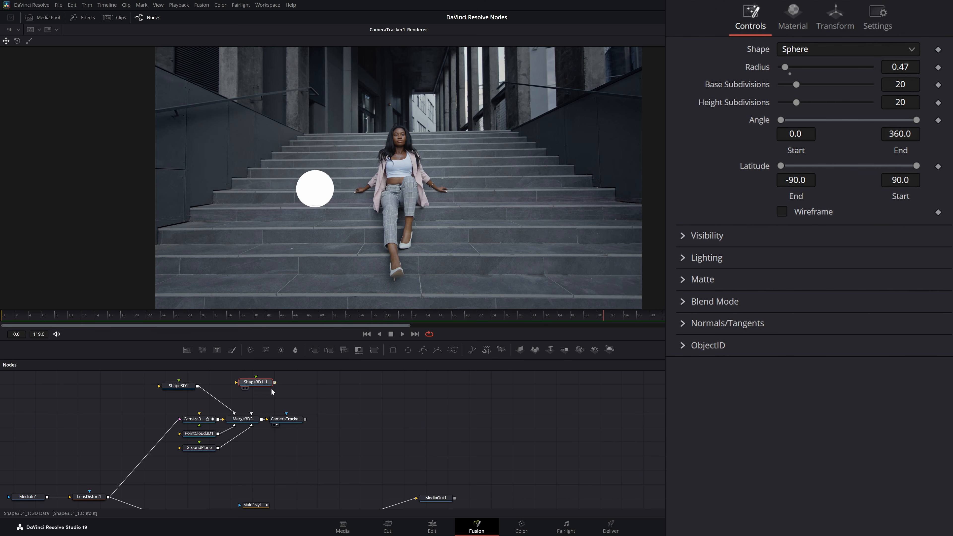
drag(274, 381, 258, 409)
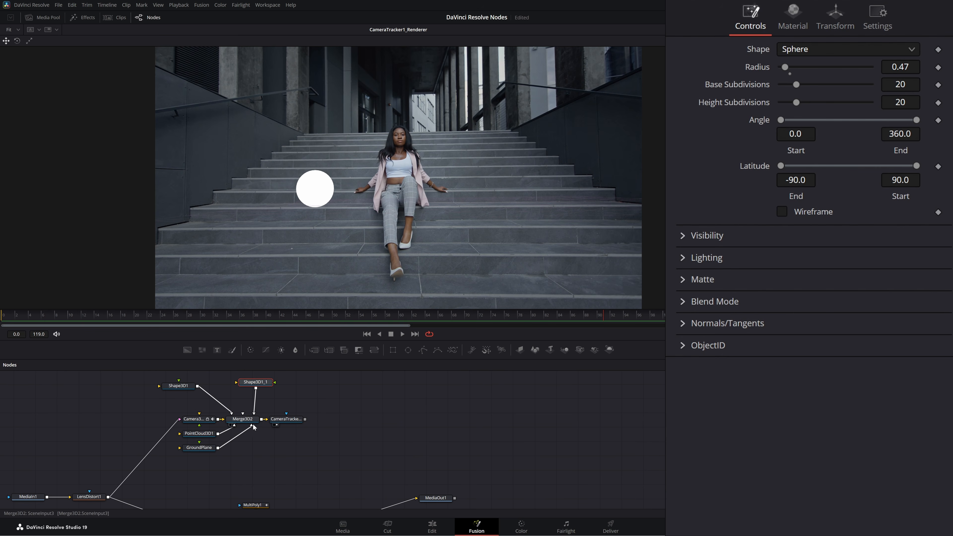
drag(248, 423, 259, 280)
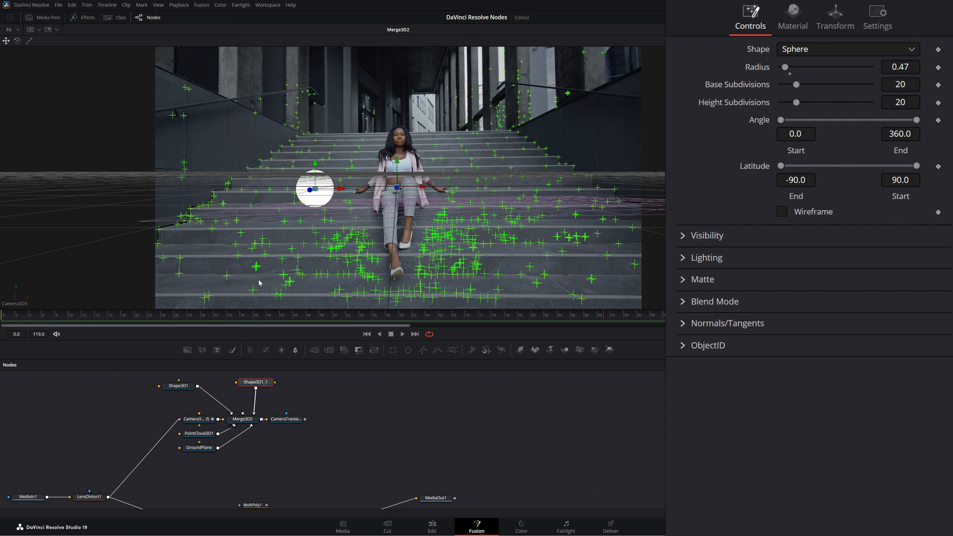
drag(340, 189, 509, 189)
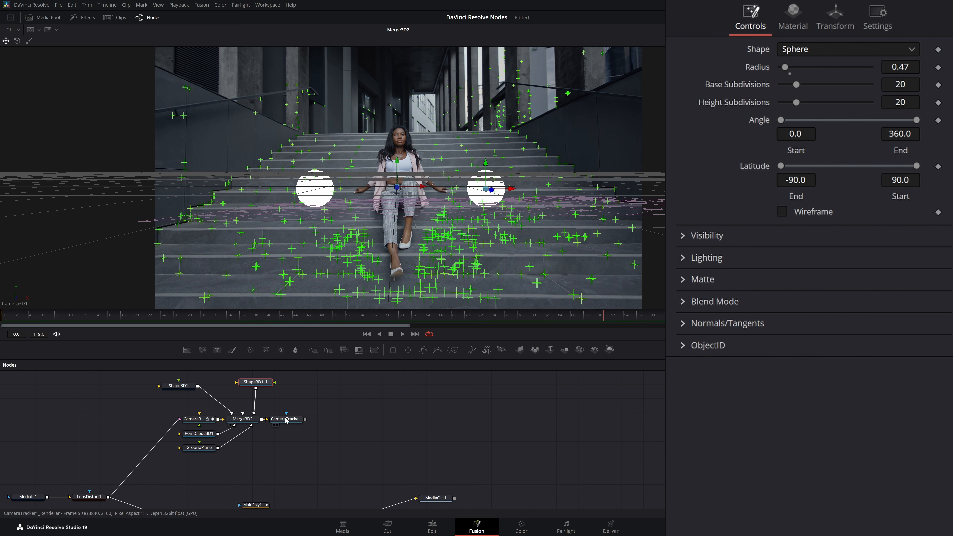
Play the CameraTracker1_Renderer output to check both spheres' tracking, and return to the first frame
drag(285, 419, 283, 262)
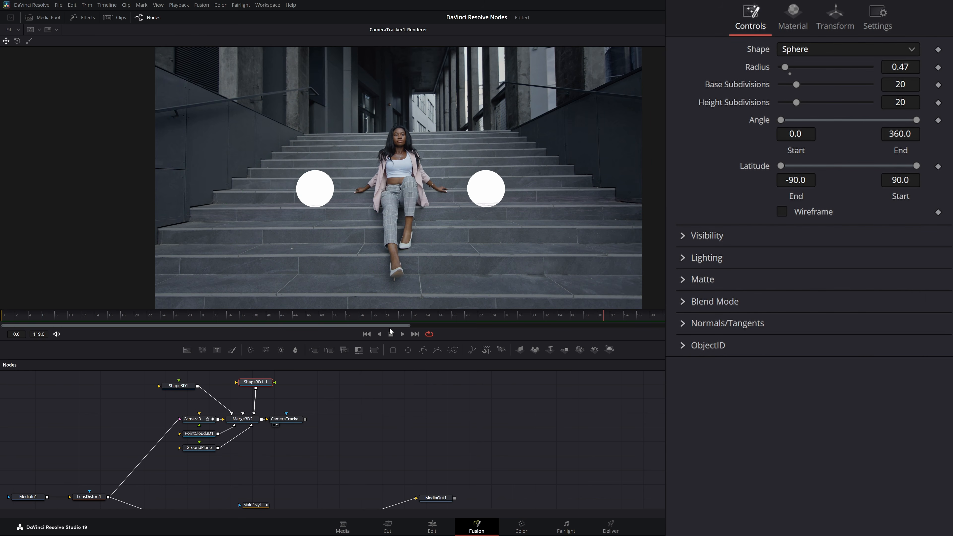
click(403, 334)
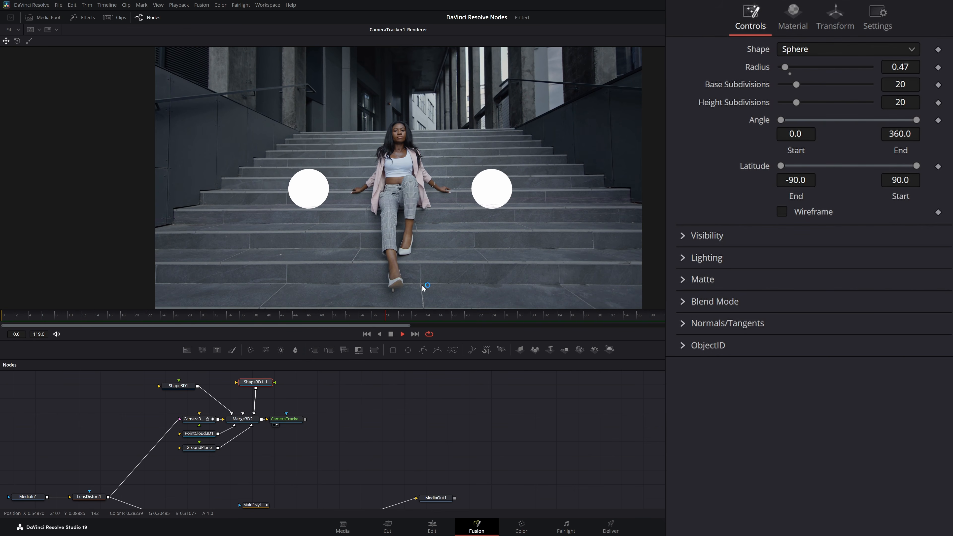
click(391, 334)
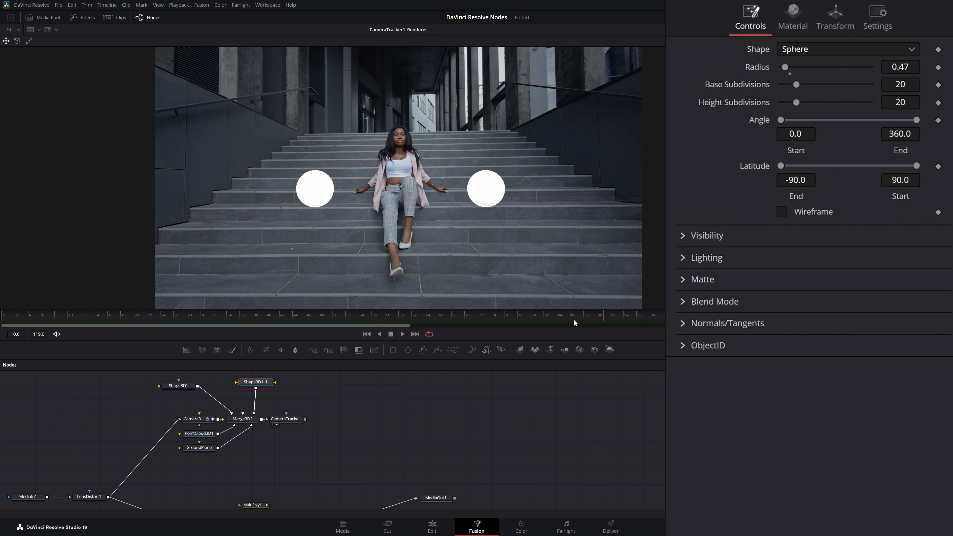
drag(599, 317, 3, 319)
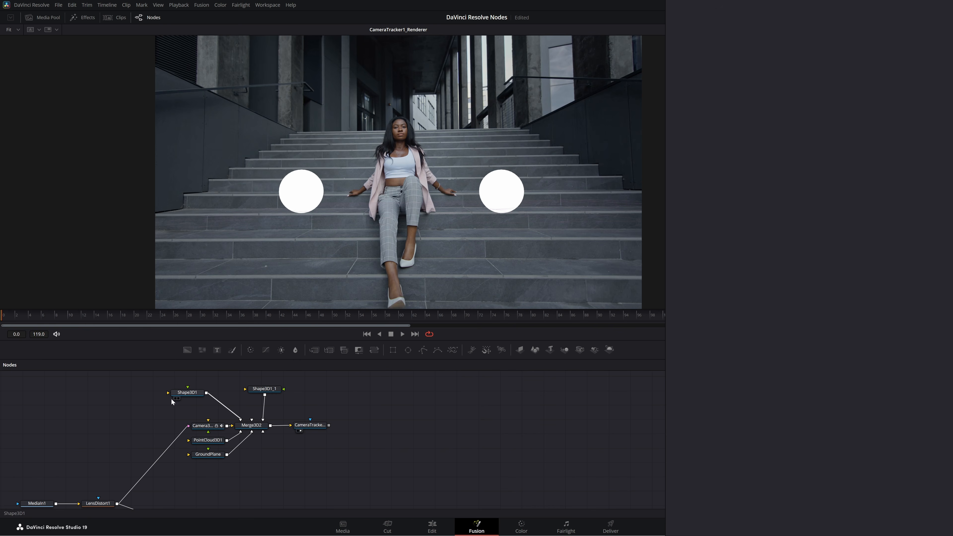
Disconnect both sphere nodes, Shape3D1 and Shape3D1_1, from Merge3D2
drag(191, 393, 196, 387)
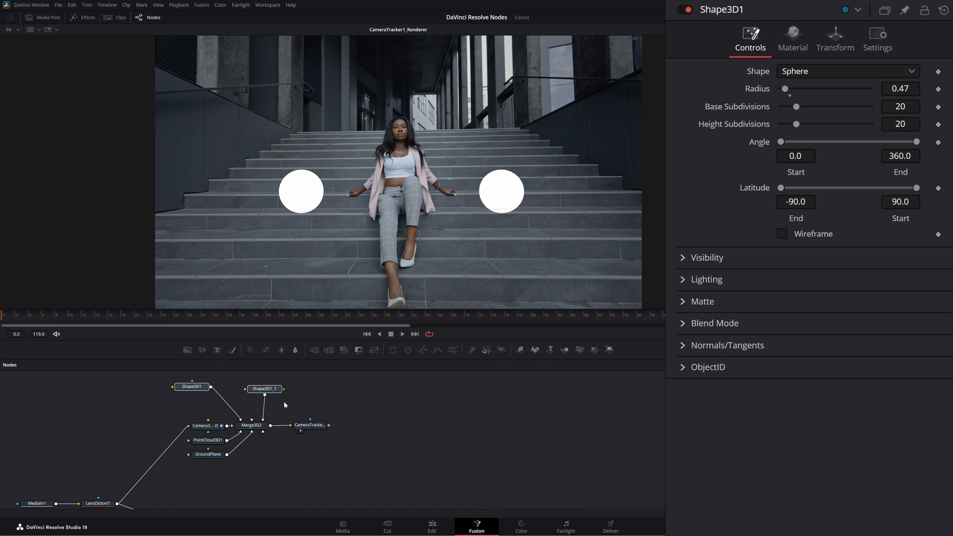
click(238, 417)
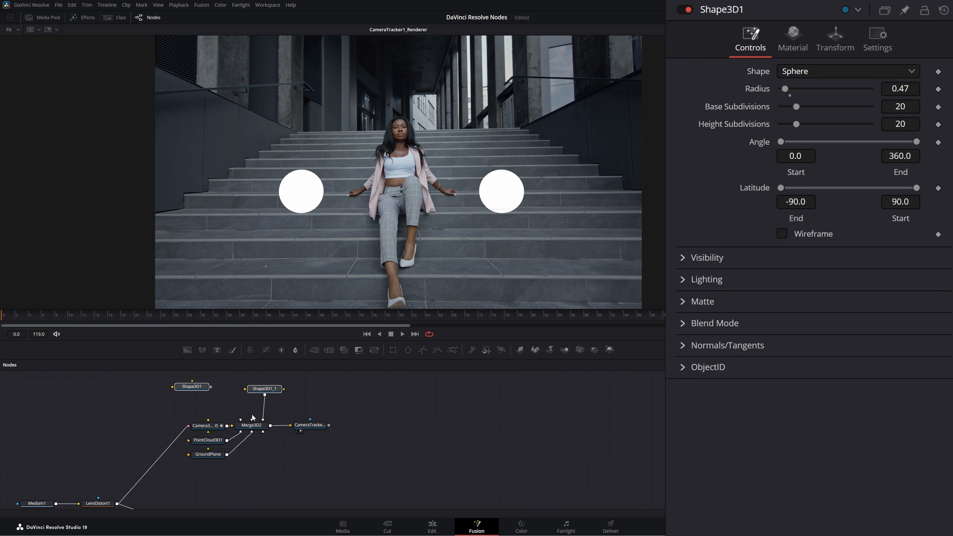
click(264, 420)
click(328, 390)
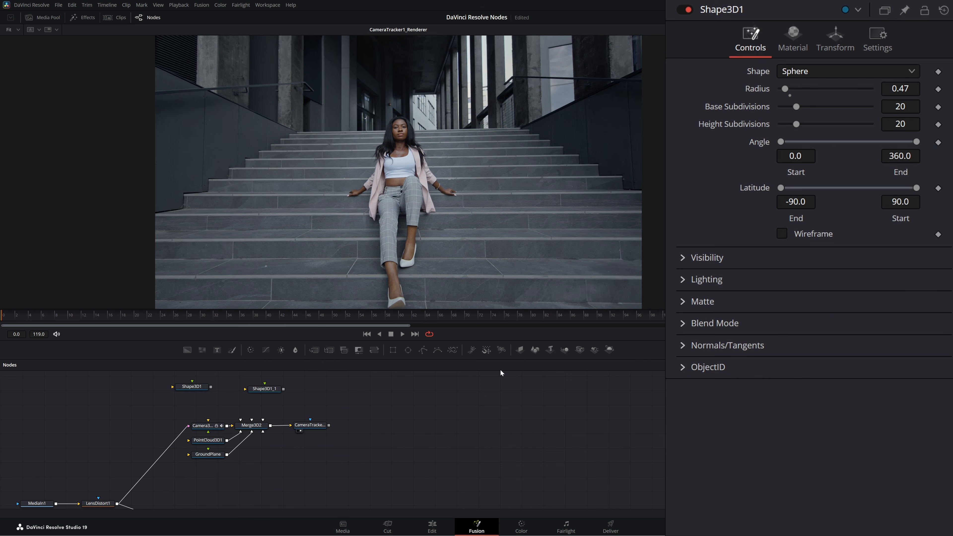
Add an ImagePlane3D node fed by the imported Plant.png and connect it to Merge3D2
drag(524, 350, 143, 412)
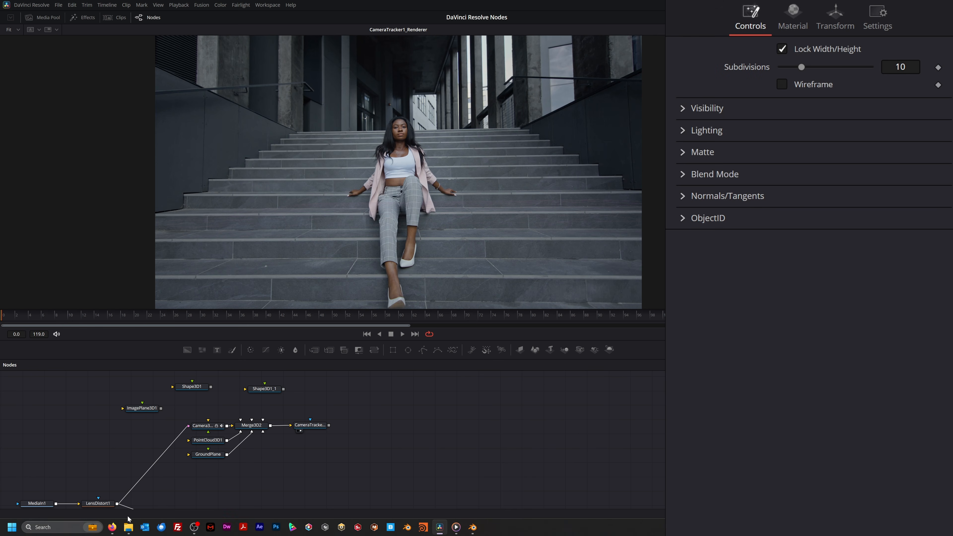
click(128, 527)
drag(396, 156, 68, 427)
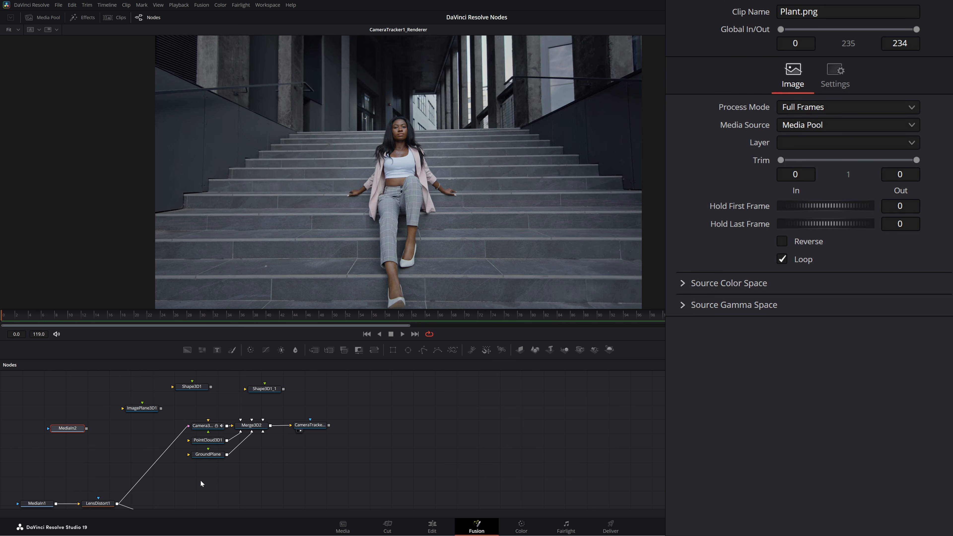
drag(72, 429, 138, 410)
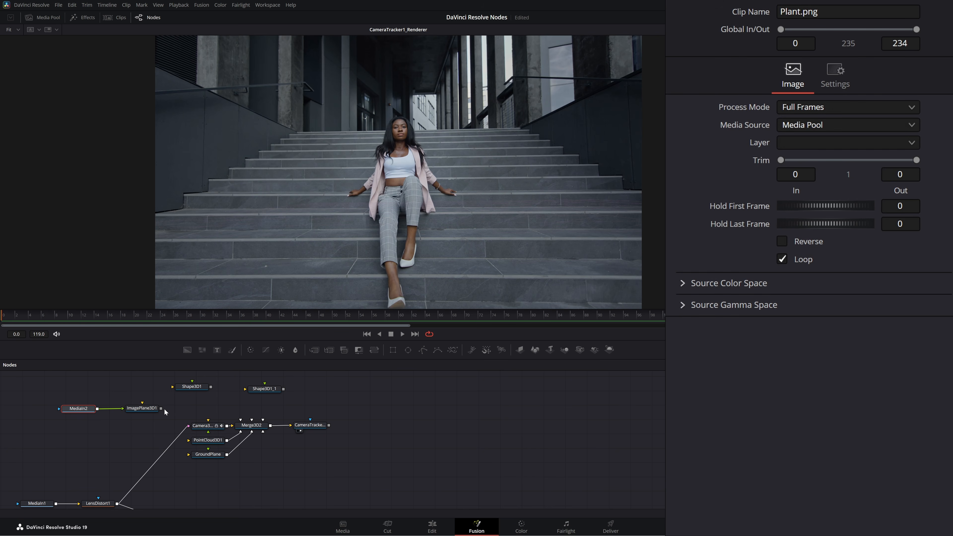
drag(160, 408, 242, 419)
In Merge3D2's Perspective view, move the image plane away from the camera to above the ground plane
click(251, 425)
key(1)
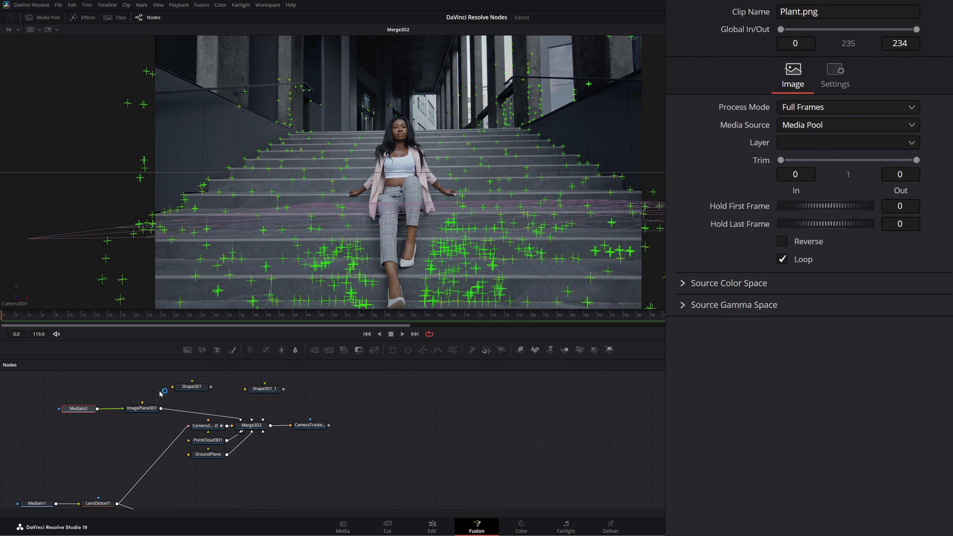
right_click(295, 238)
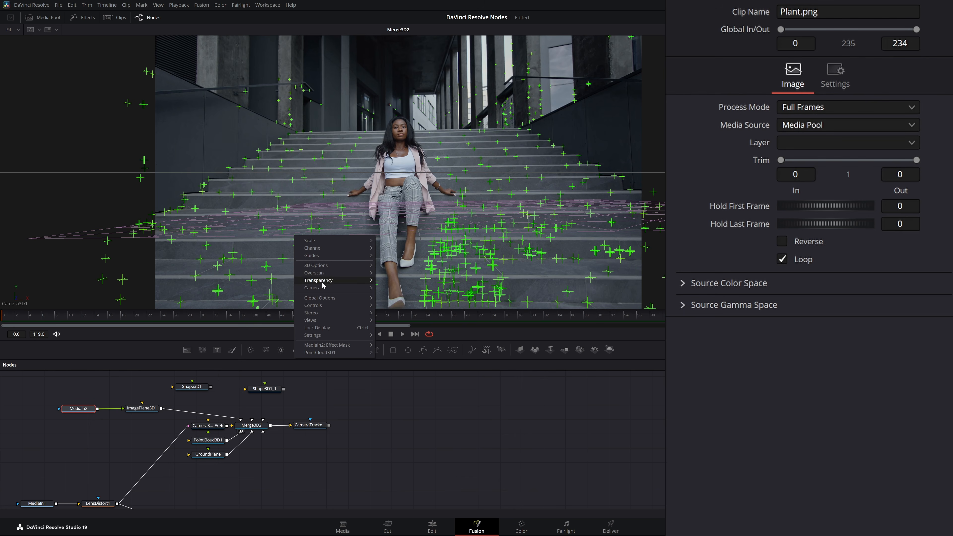
mouse_move(329, 287)
click(394, 303)
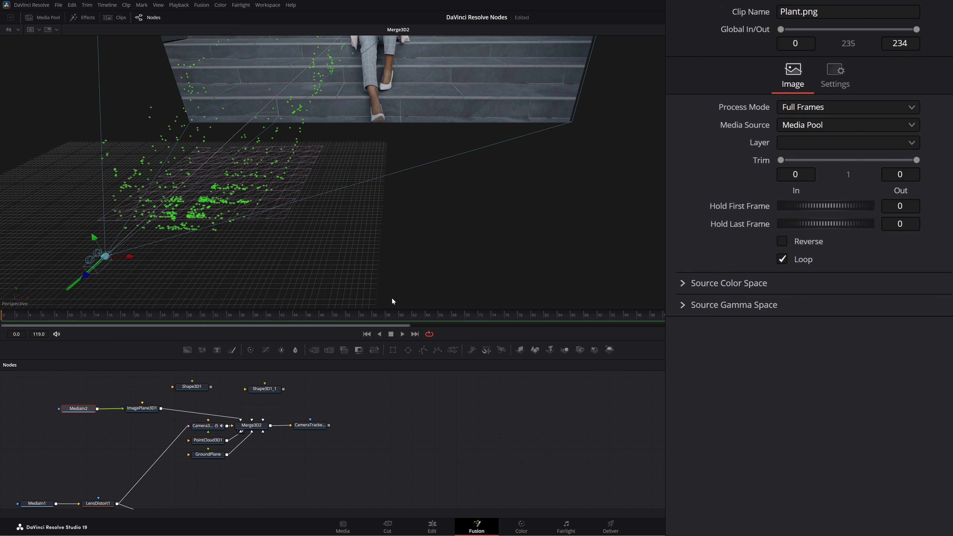
click(142, 410)
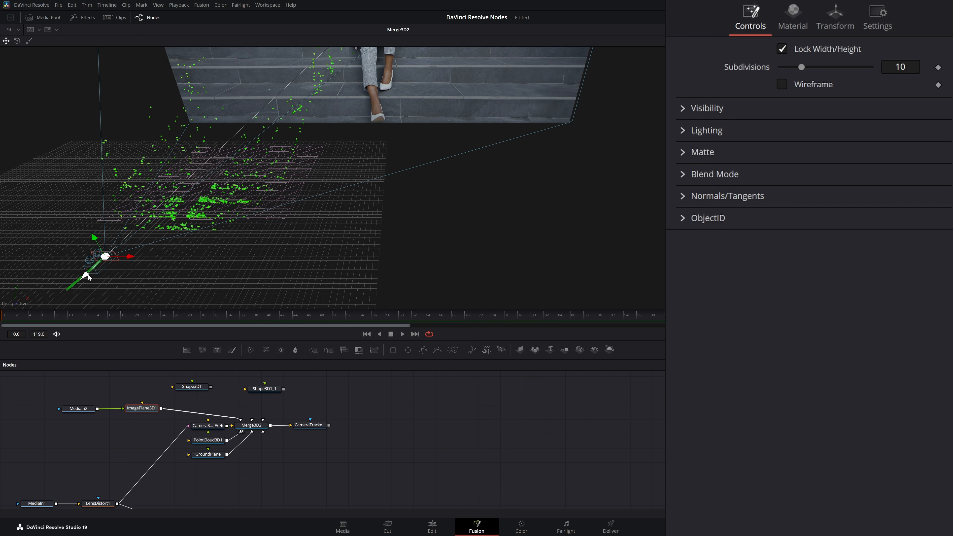
mouse_move(88, 277)
mouse_down()
mouse_move(185, 190)
mouse_move(173, 208)
mouse_up()
Switch Merge3D2 to the Left view and move the image plane slightly farther back from the camera
right_click(240, 237)
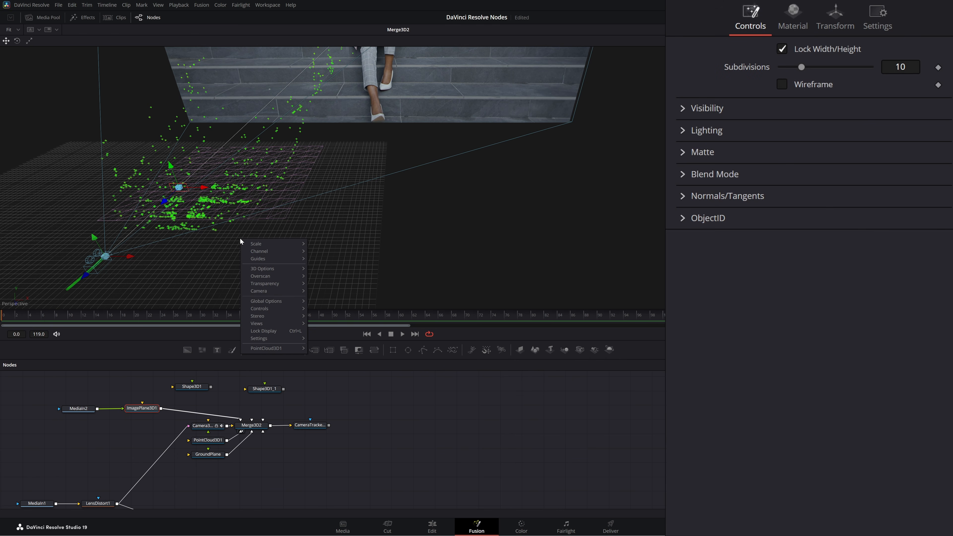
mouse_move(267, 290)
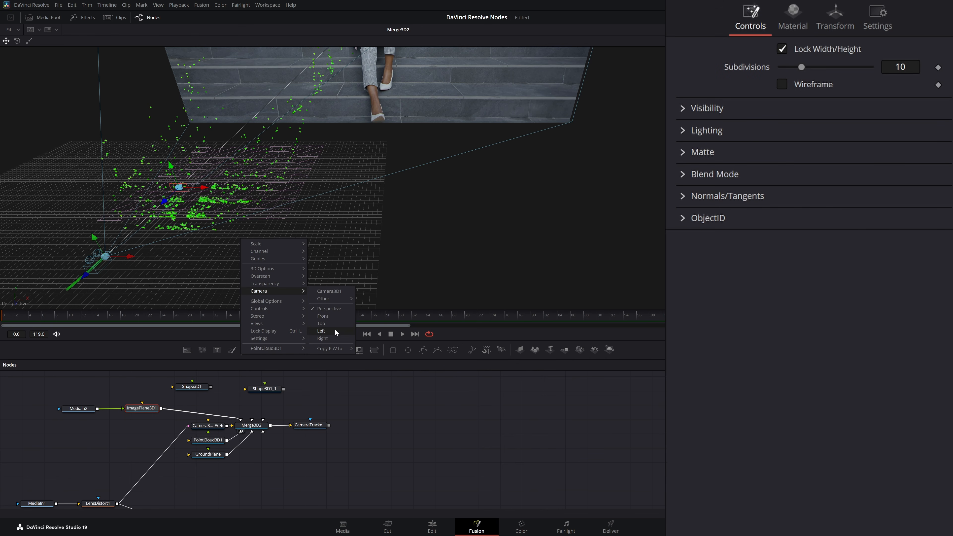
click(321, 331)
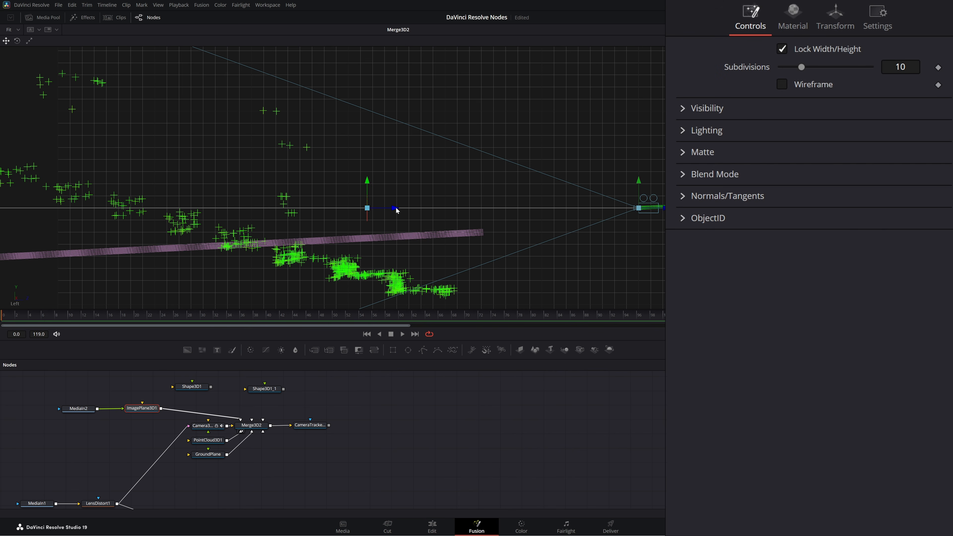
drag(396, 210, 360, 215)
Switch Merge3D2 to the Camera3D1 view and move the plant image plane sideways to the left of the woman
right_click(382, 251)
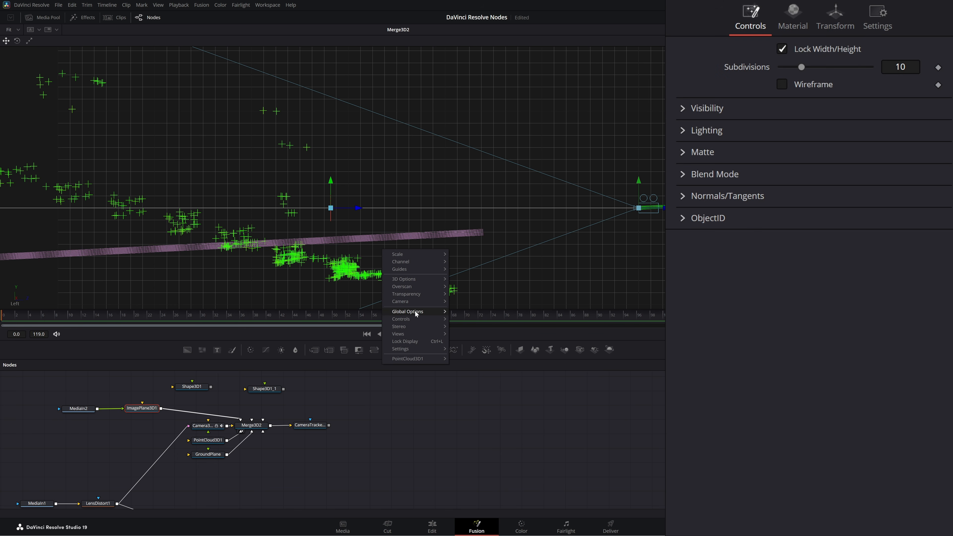
mouse_move(409, 304)
click(463, 305)
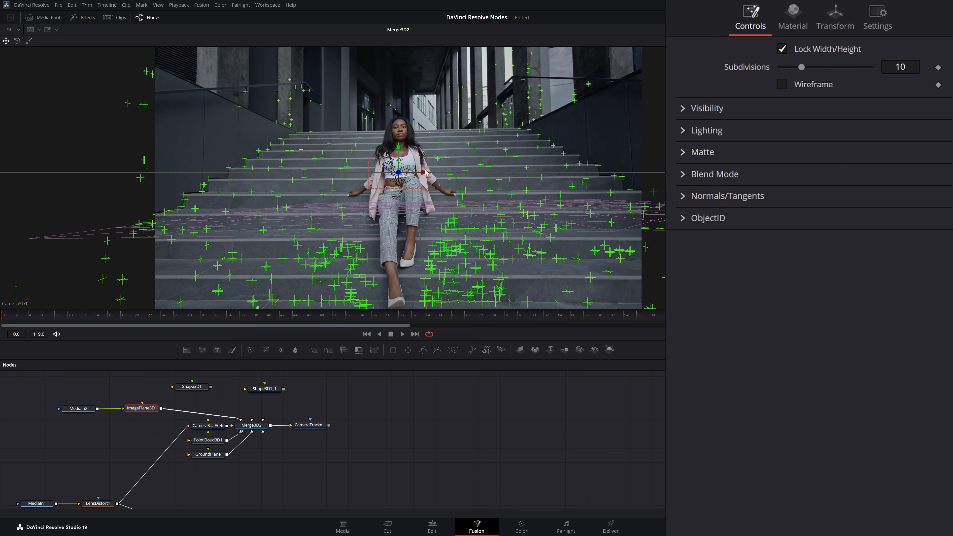
drag(426, 173, 363, 178)
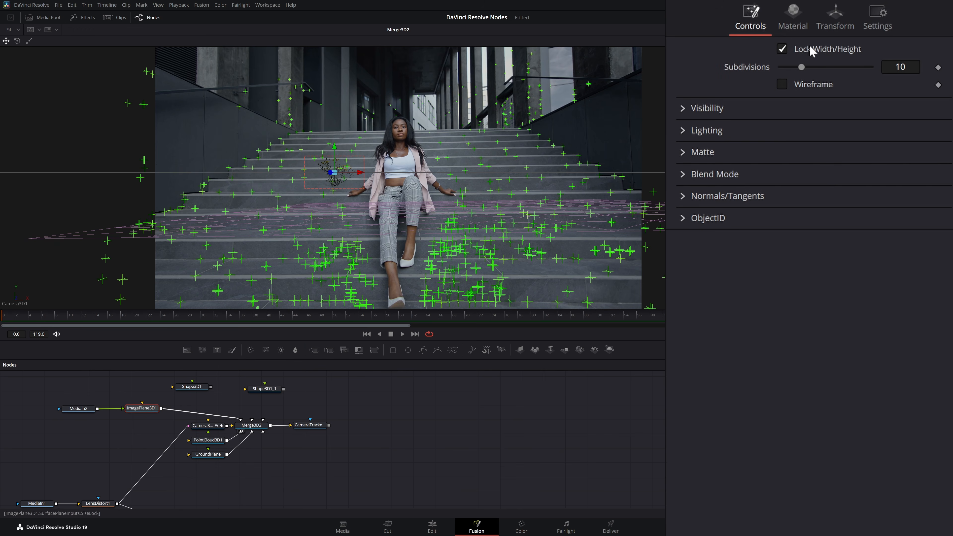
Scale the plant image plane up to about 1.65 and lower it to about -0.21 in Y onto the stairs
click(833, 18)
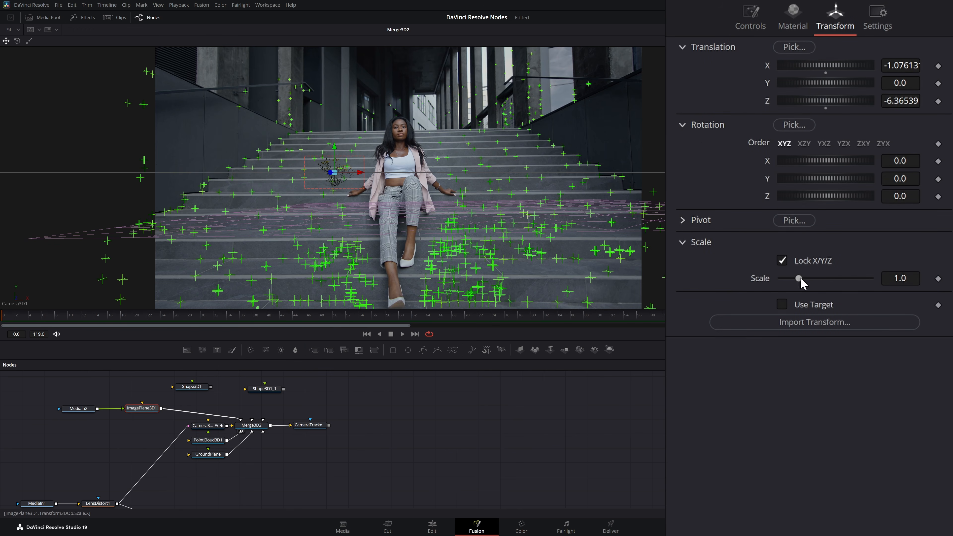
drag(799, 278, 811, 281)
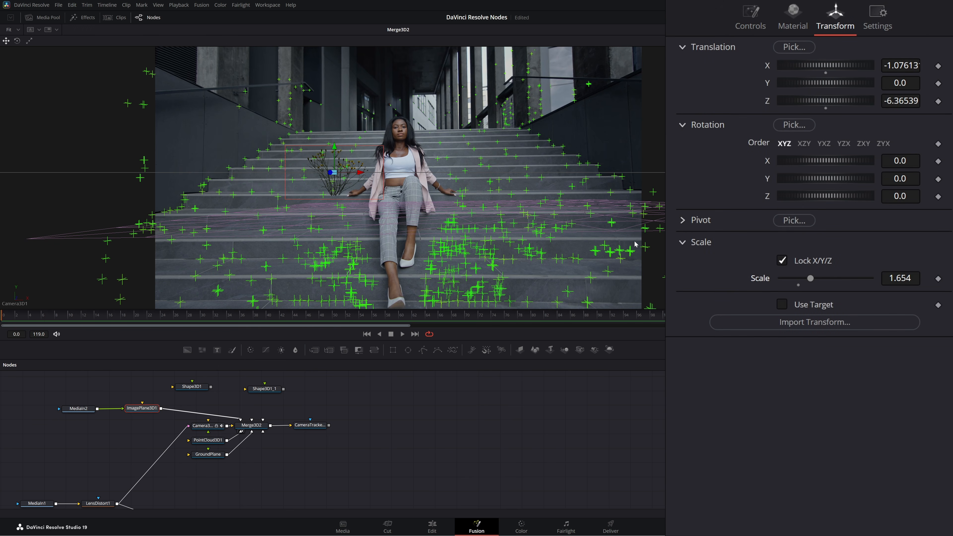
drag(333, 145, 335, 160)
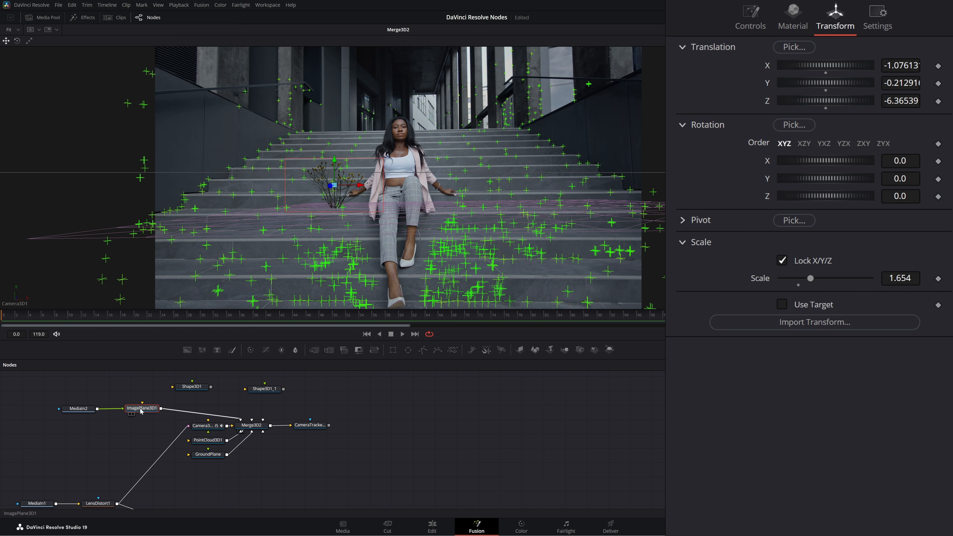
Add a copy of the plant image plane, fed by MediaIn2, to Merge3D2 and move it sideways to the right of the woman
drag(147, 411, 141, 408)
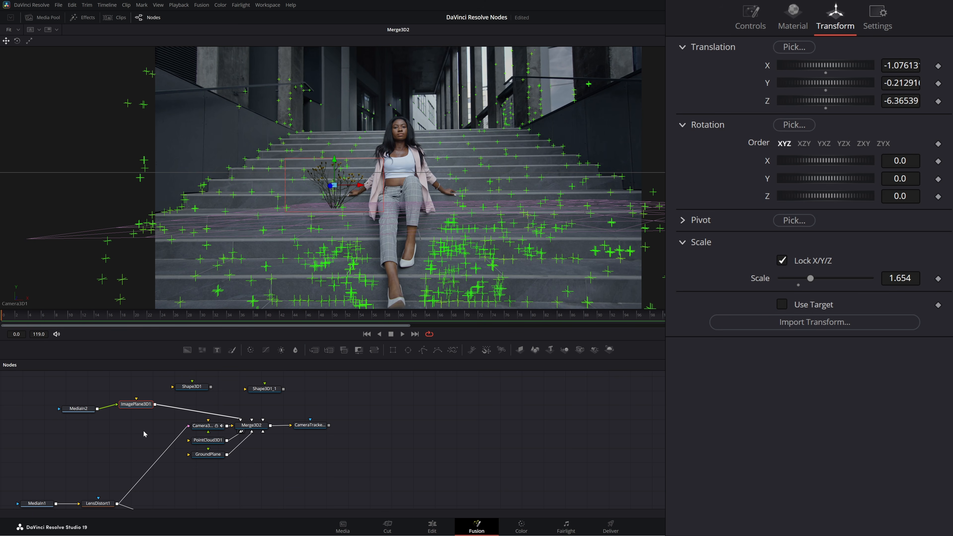
key(ctrl+v)
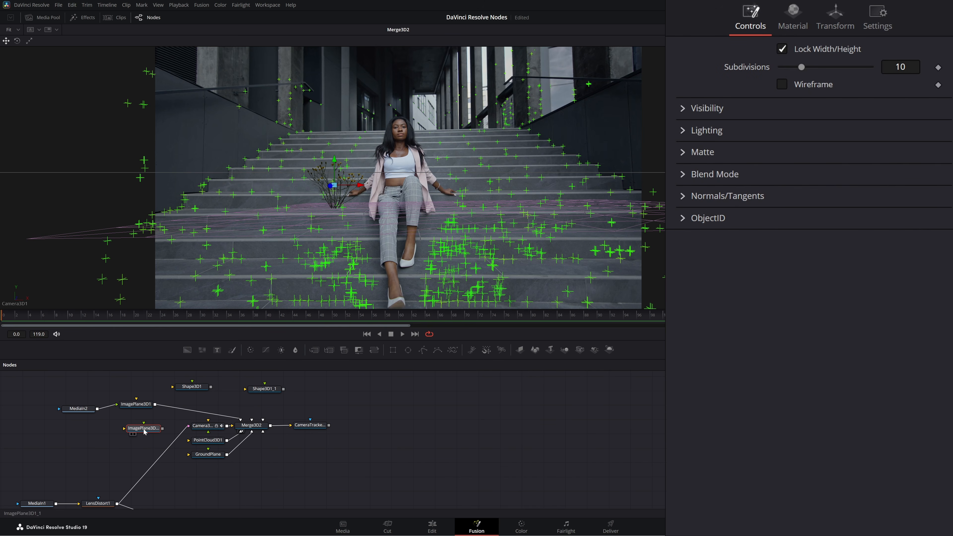
drag(144, 429, 139, 431)
drag(97, 409, 263, 428)
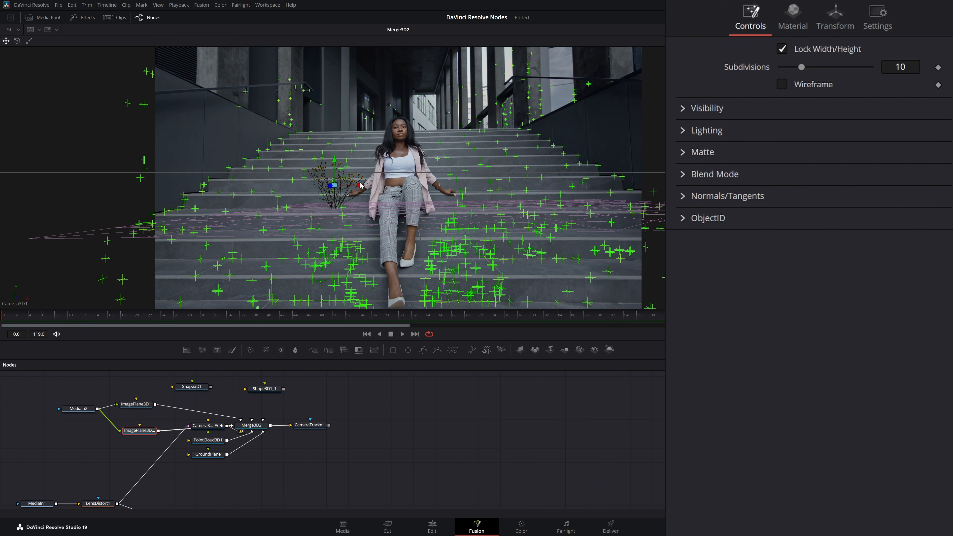
drag(360, 185, 481, 186)
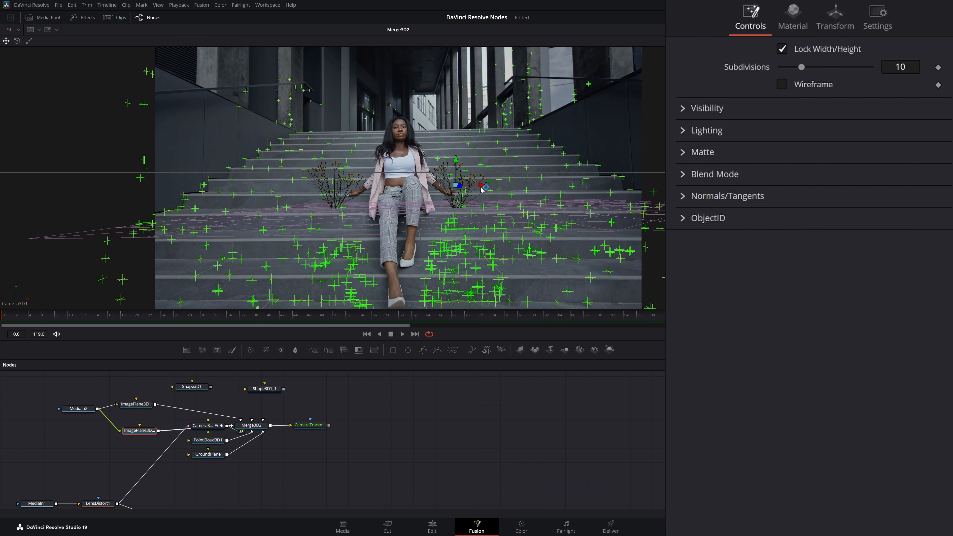
View the CameraTracker1_Renderer output, play the shot to check both plants against the stairs, and return to the first frame
drag(310, 425, 305, 284)
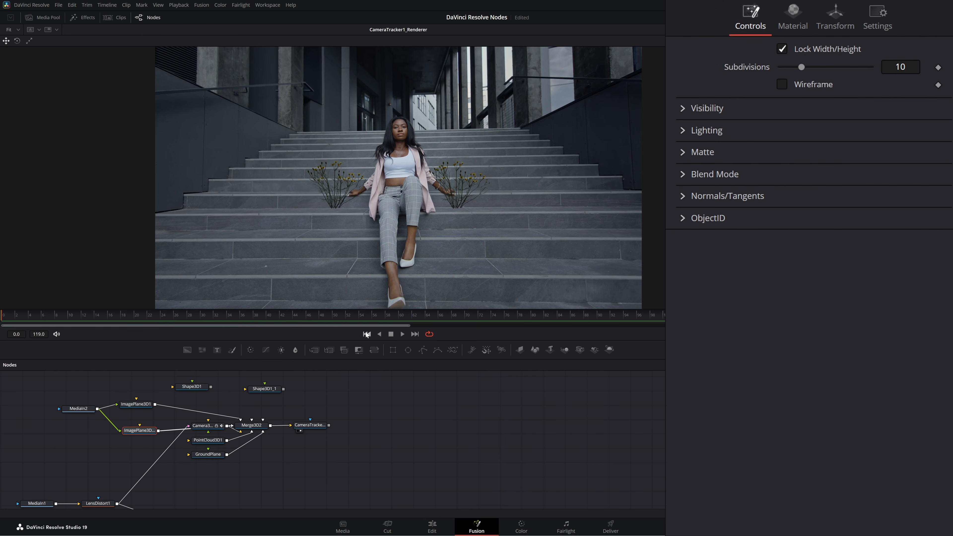
click(402, 334)
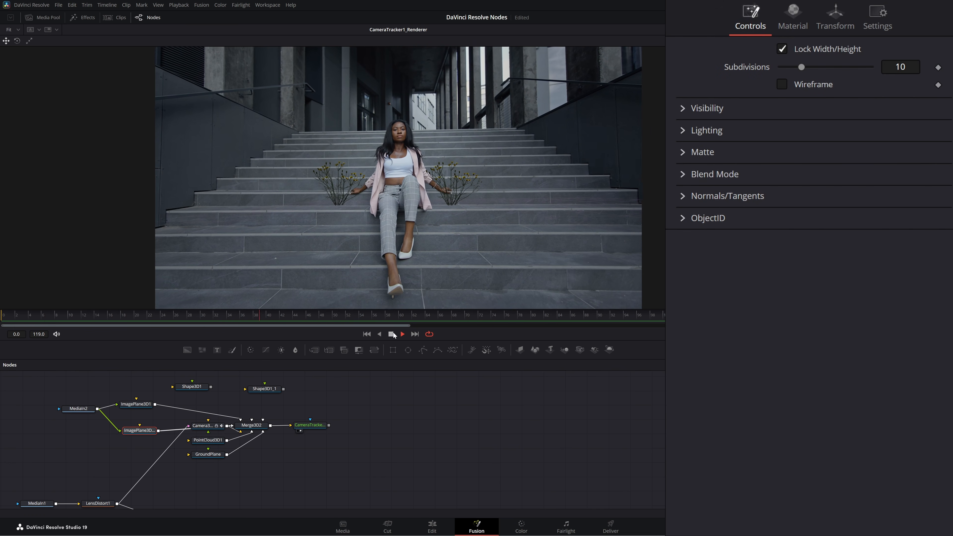
click(365, 334)
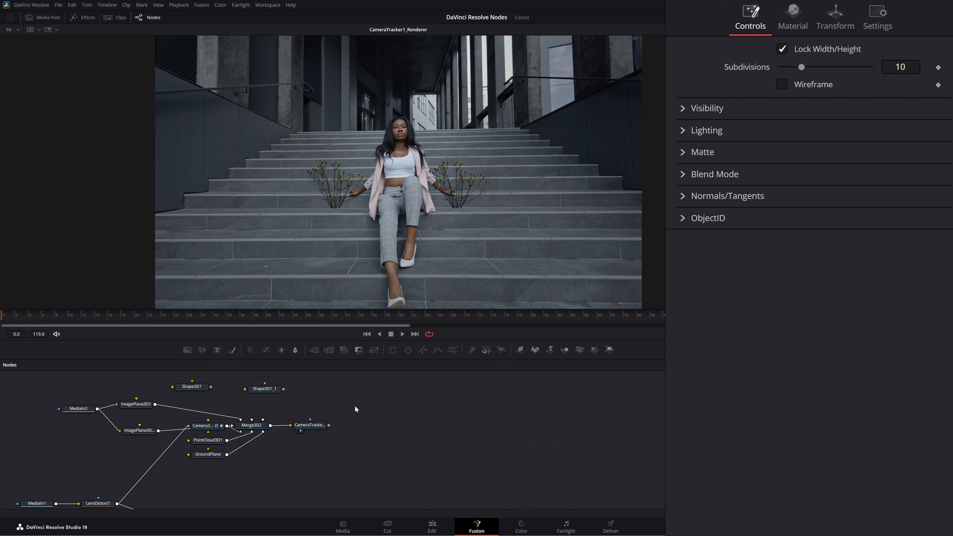
Add an FBX Exporter node without choosing an output file and place it above the CameraTracker1_Renderer node
key(shift+space)
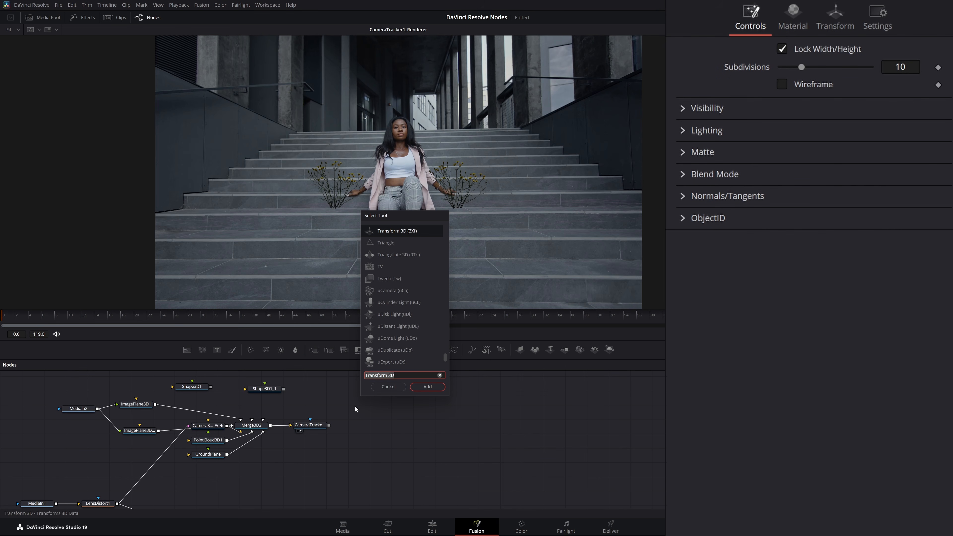
text(fbx)
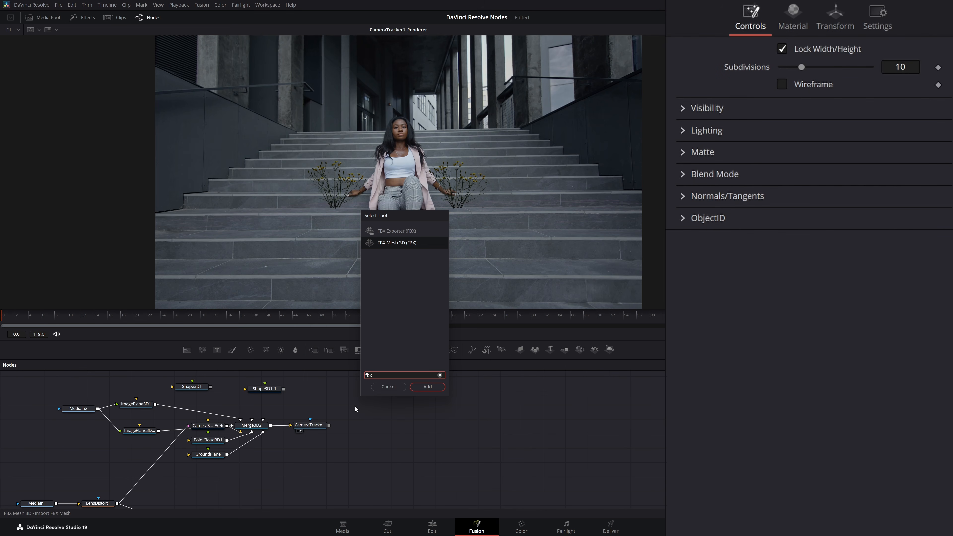
click(396, 231)
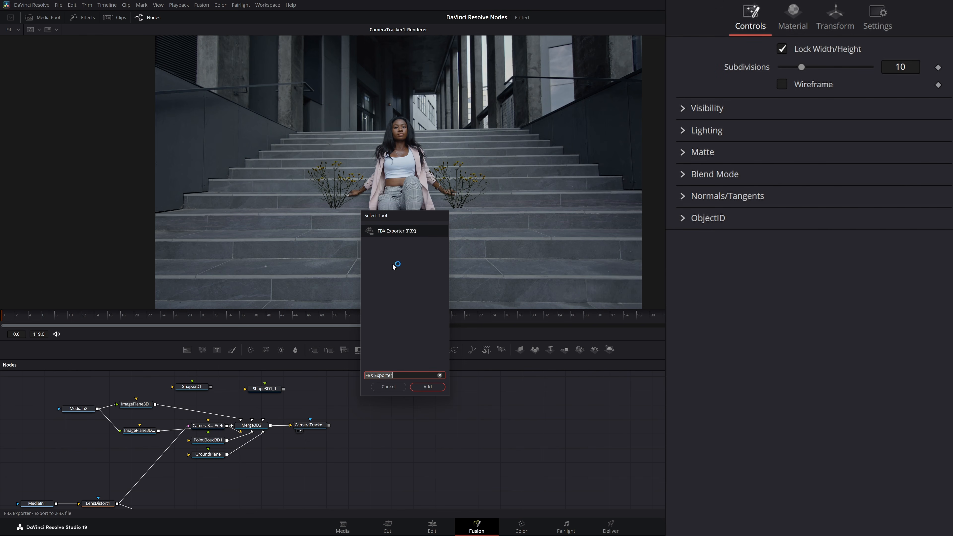
click(438, 389)
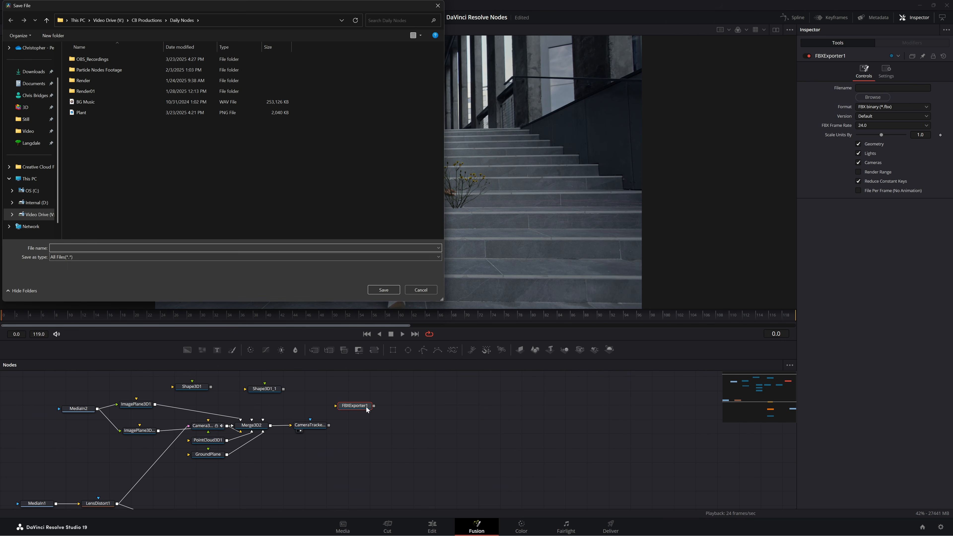
click(421, 289)
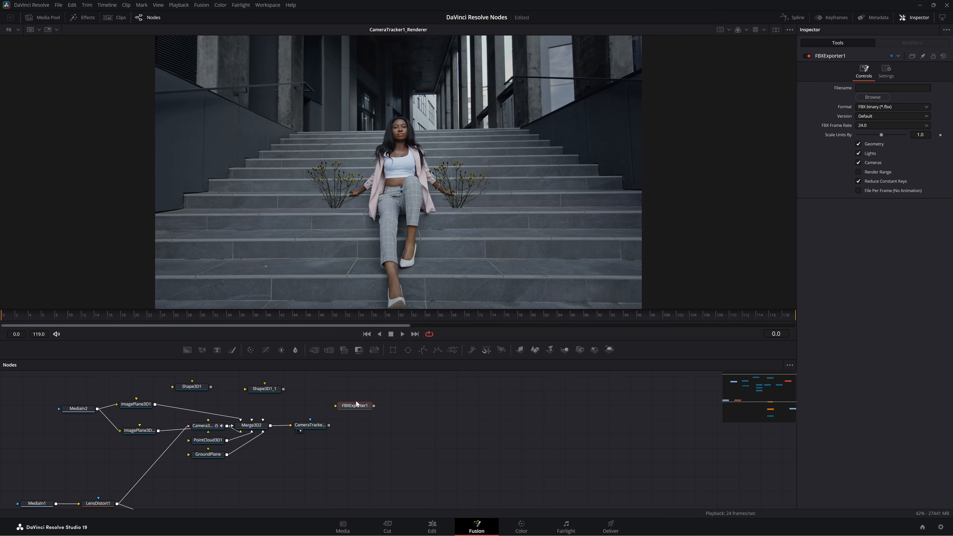
drag(356, 404, 338, 396)
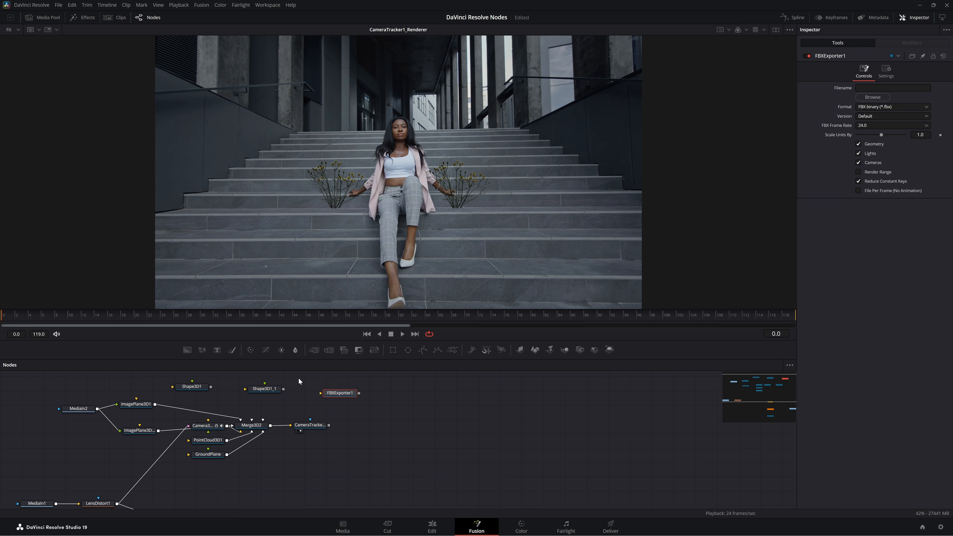
drag(299, 378, 389, 409)
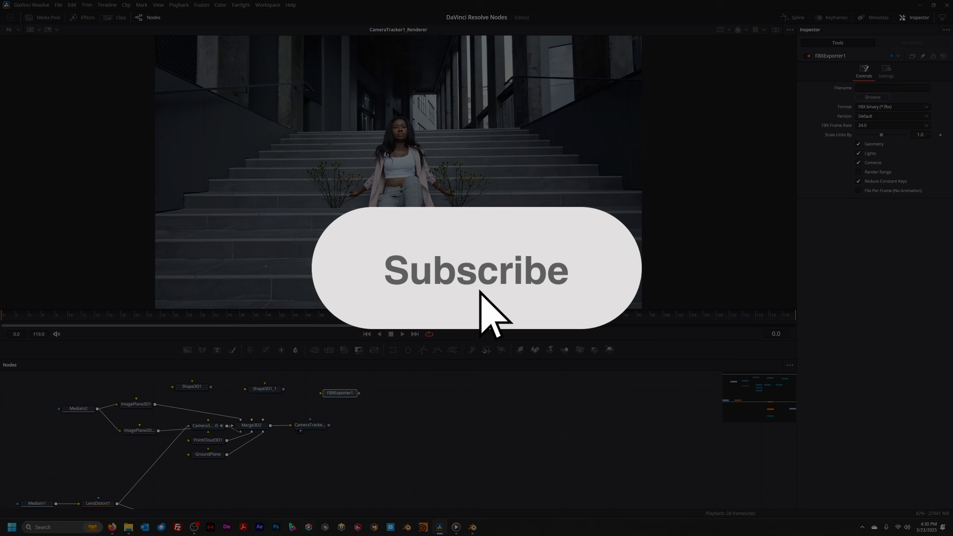
click(194, 526)
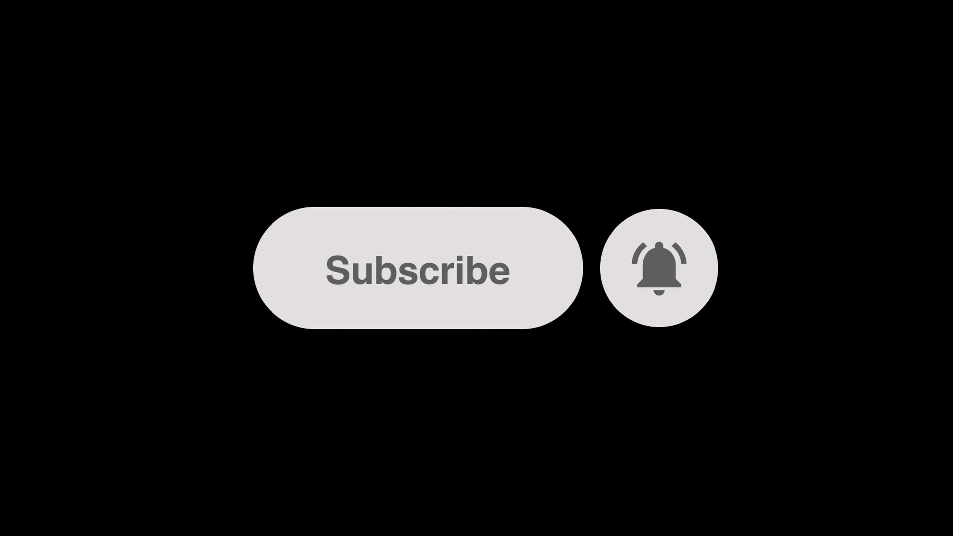